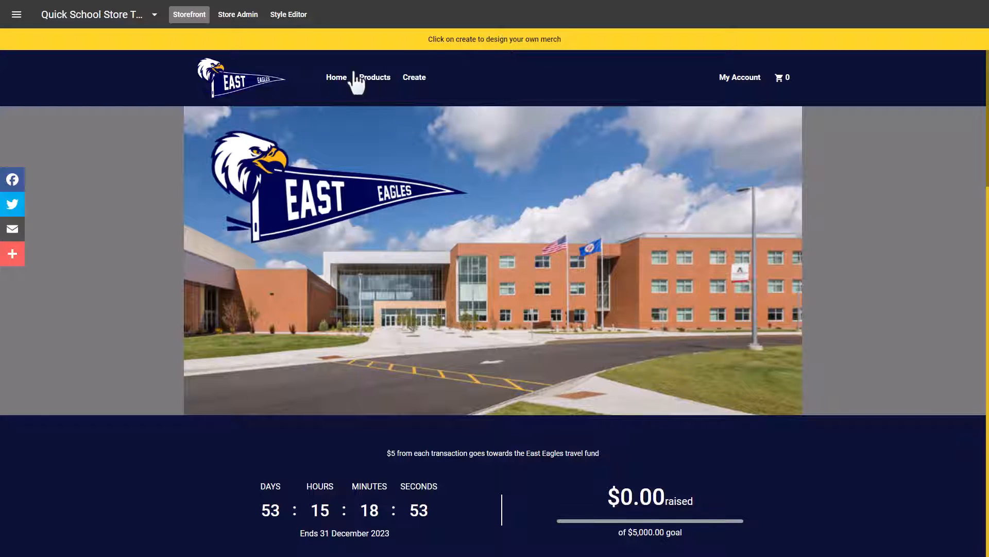
# Step: Review the Quick School Store Template storefront, from the banner and fundraising section through the product list to the footer
pyautogui.scroll(-5, 625, 214)
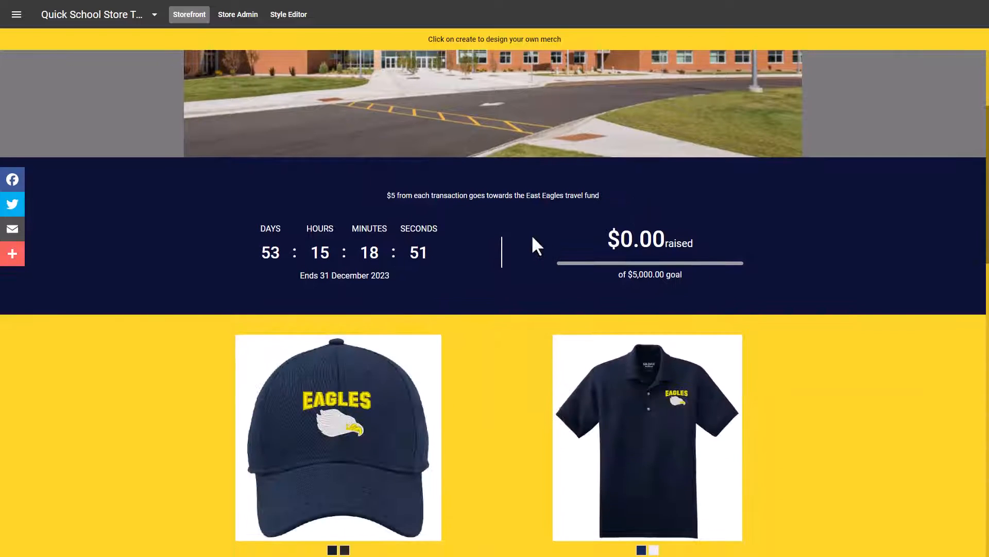
pyautogui.scroll(-4, 530, 239)
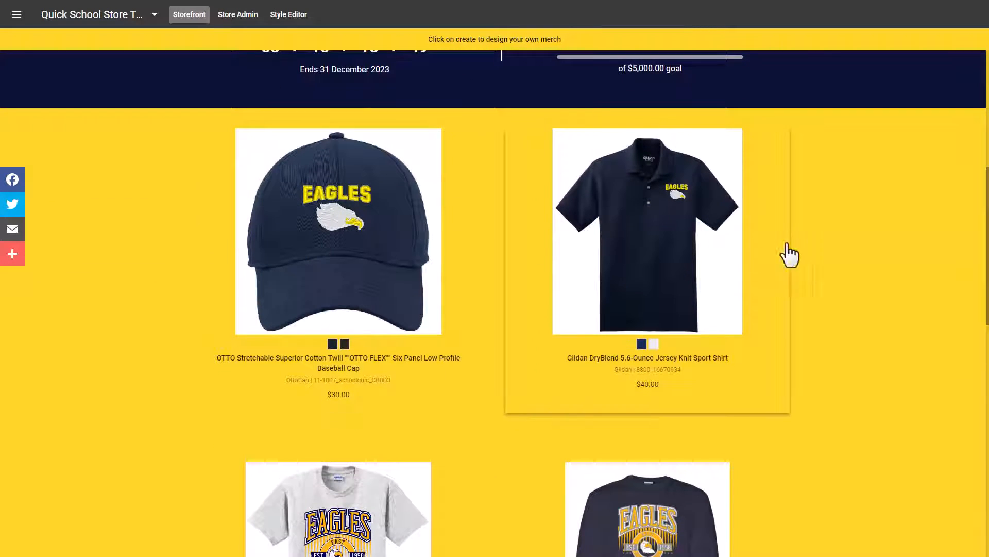
pyautogui.scroll(-4, 810, 243)
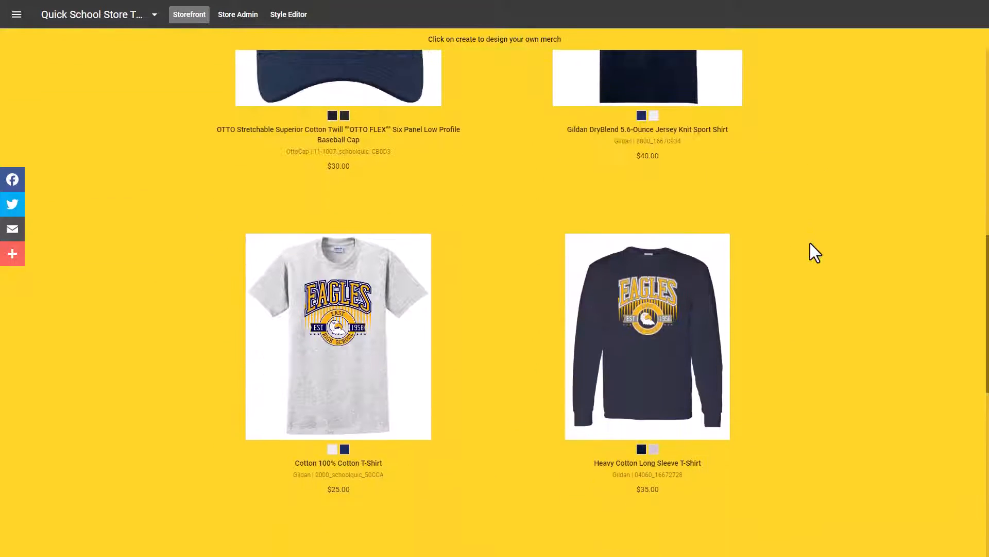
pyautogui.scroll(-8, 810, 243)
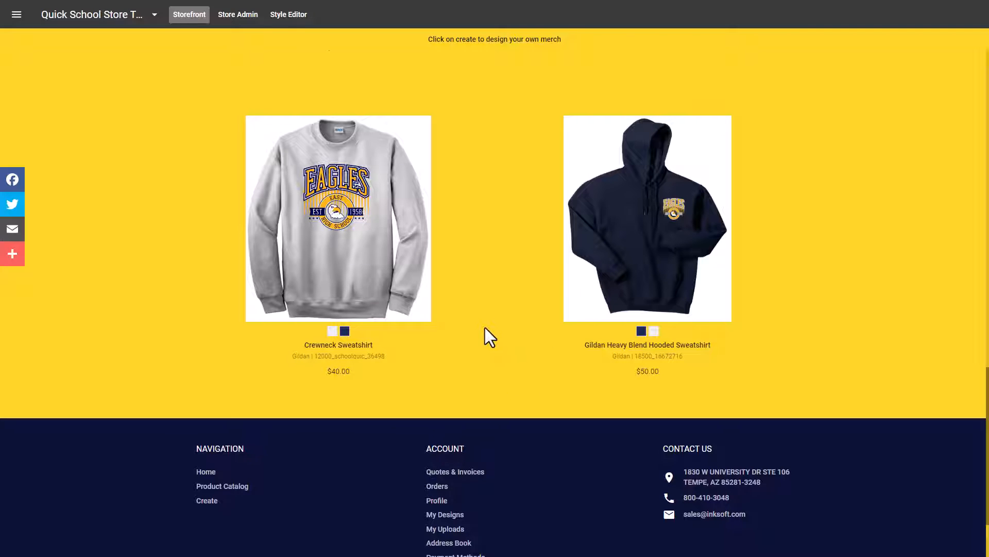
pyautogui.scroll(15, 484, 327)
pyautogui.scroll(5, 485, 326)
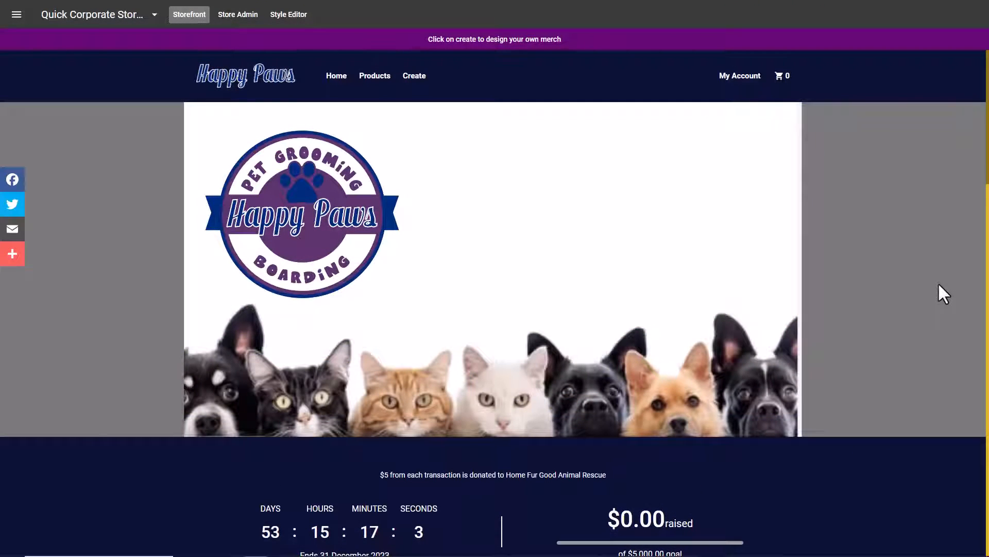
# Step: Review the banners, fundraising details and products on the Quick Corporate and Quick Signage template storefronts
pyautogui.scroll(-6, 939, 284)
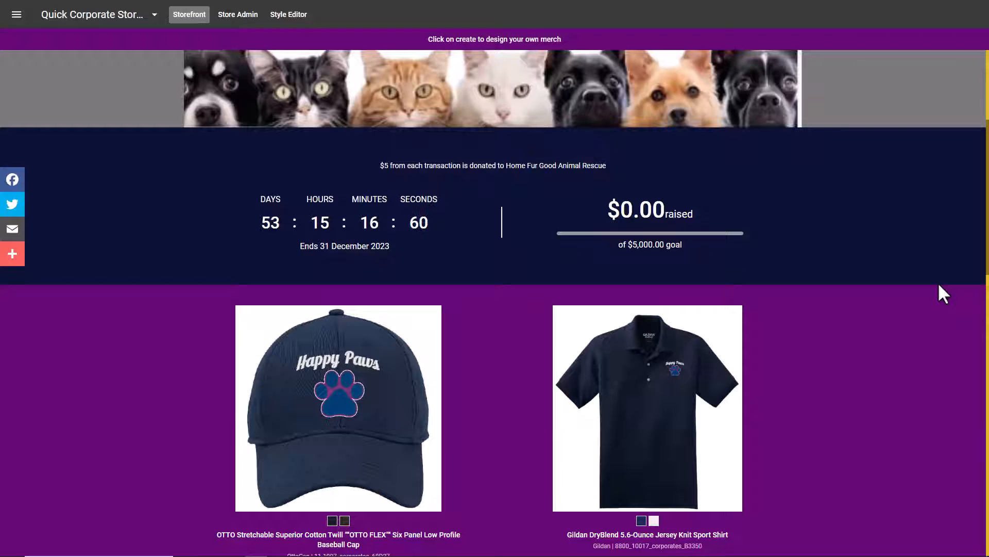
pyautogui.scroll(-5, 939, 286)
pyautogui.scroll(-1, 943, 294)
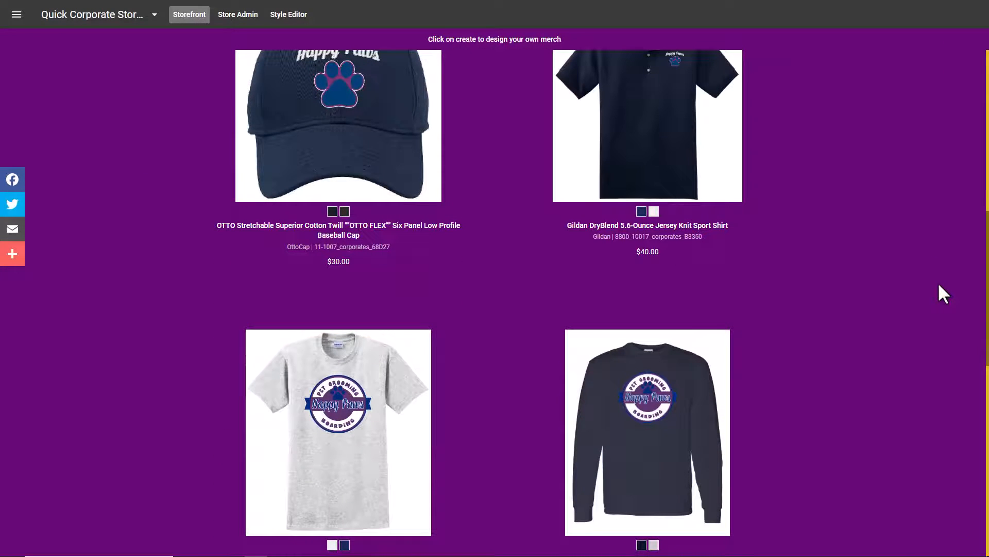
pyautogui.scroll(-7, 938, 285)
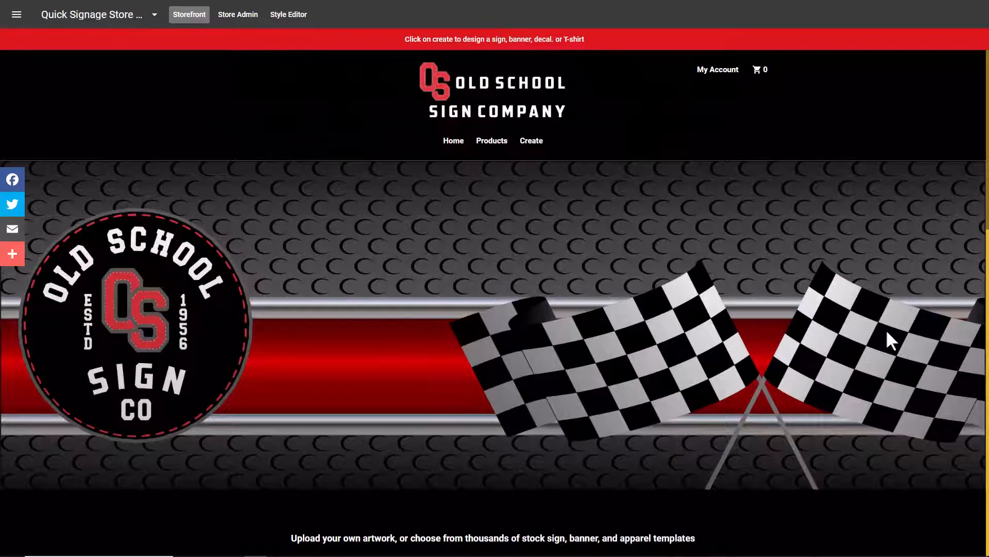
pyautogui.scroll(-7, 886, 328)
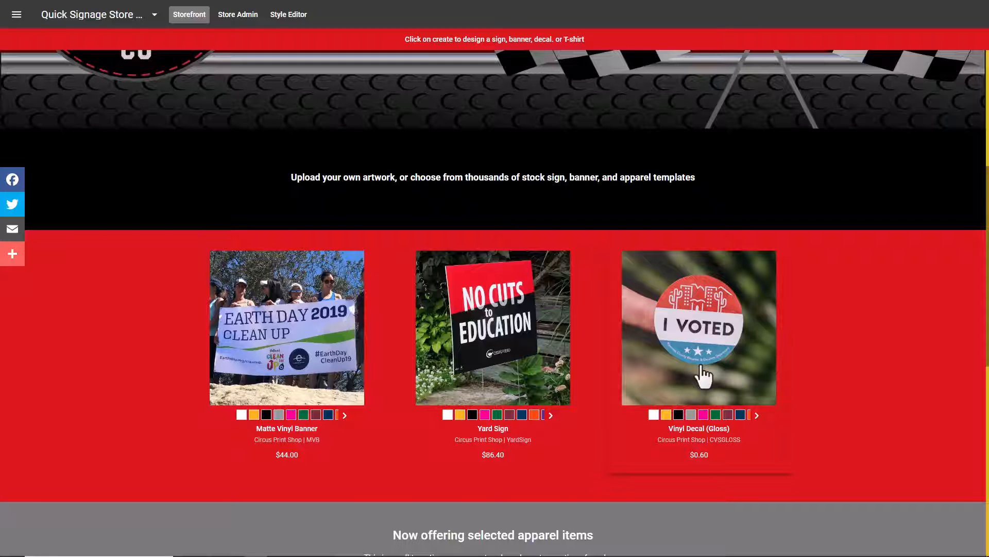
pyautogui.scroll(-4, 704, 376)
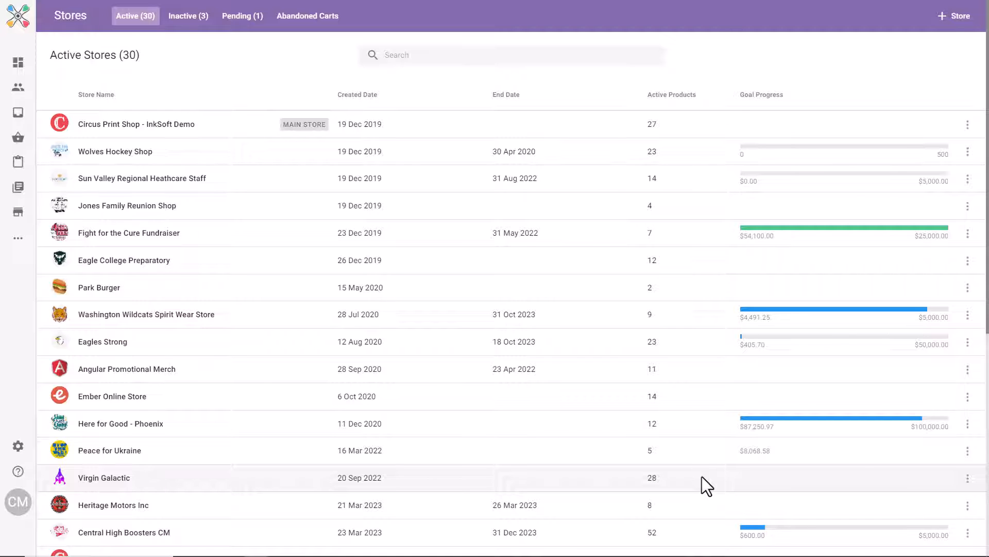
# Step: Clone the Quick School Store Template as Central Boosters Merch with store directory CentralBoostersMerch, including products and store art
pyautogui.scroll(-7, 702, 476)
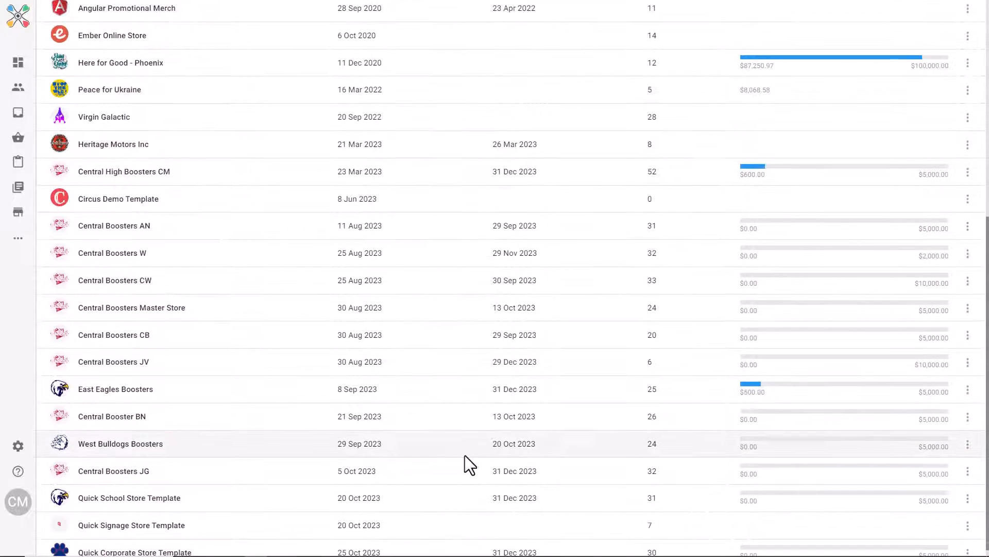
pyautogui.scroll(-1, 466, 454)
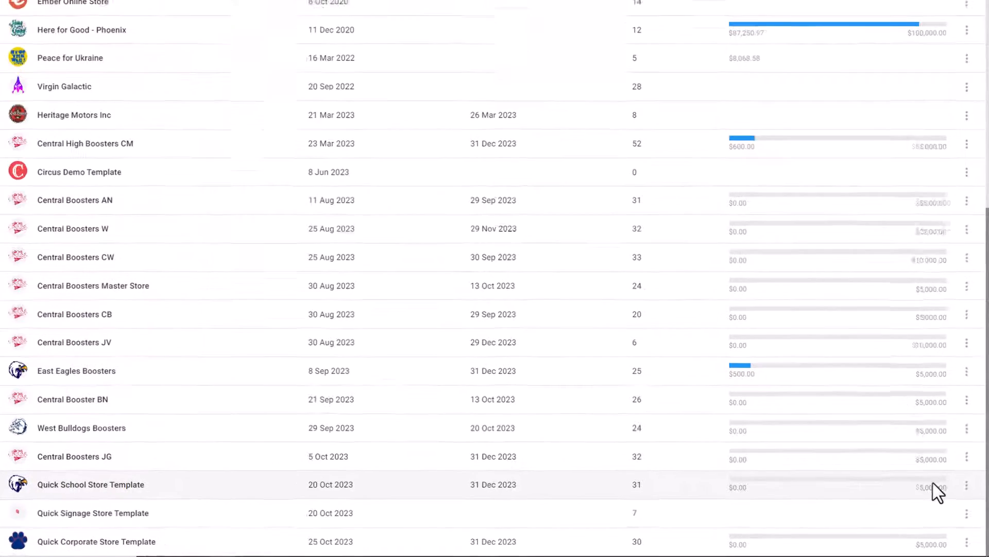
pyautogui.click(967, 487)
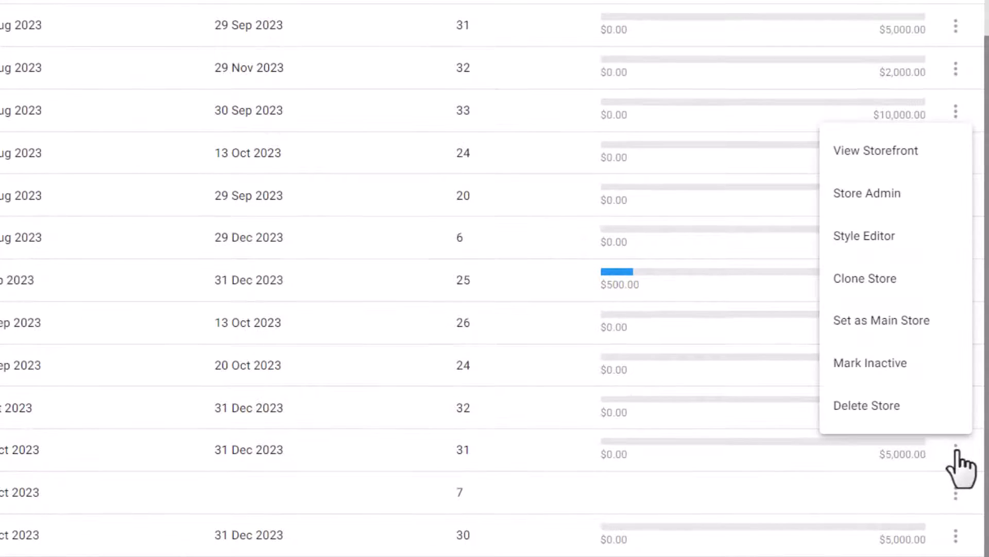
pyautogui.click(865, 281)
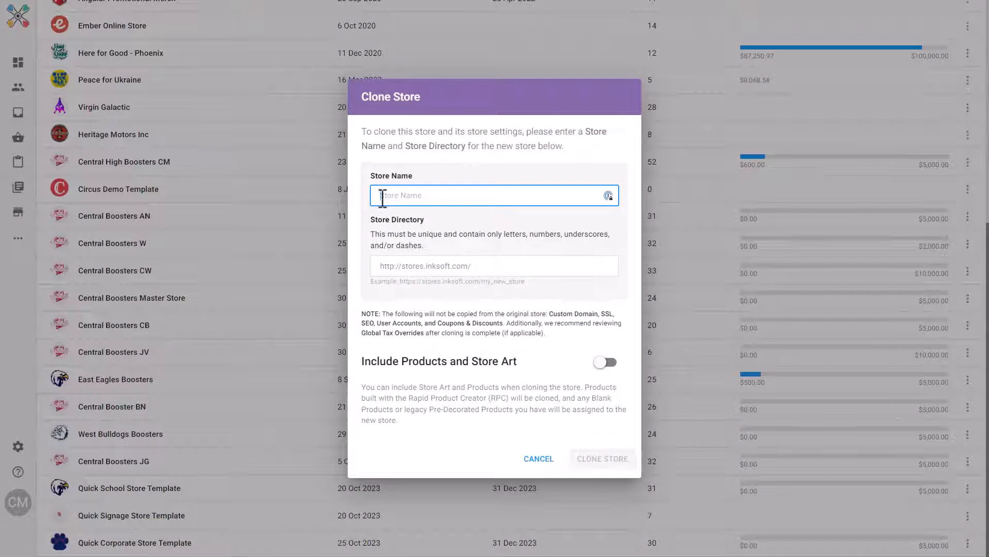
pyautogui.write('Central Boosters Merch')
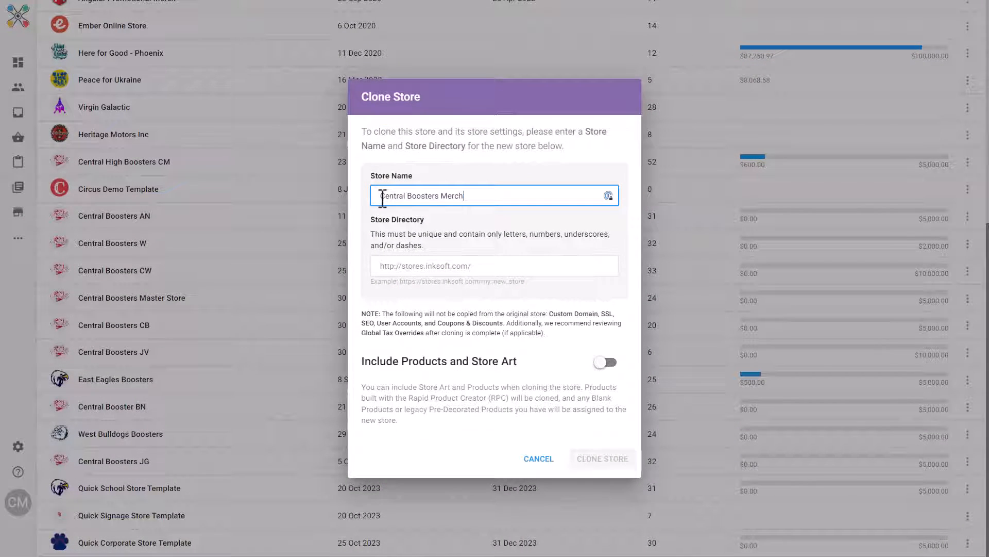
pyautogui.click(481, 268)
pyautogui.write('Central Boosters Merch')
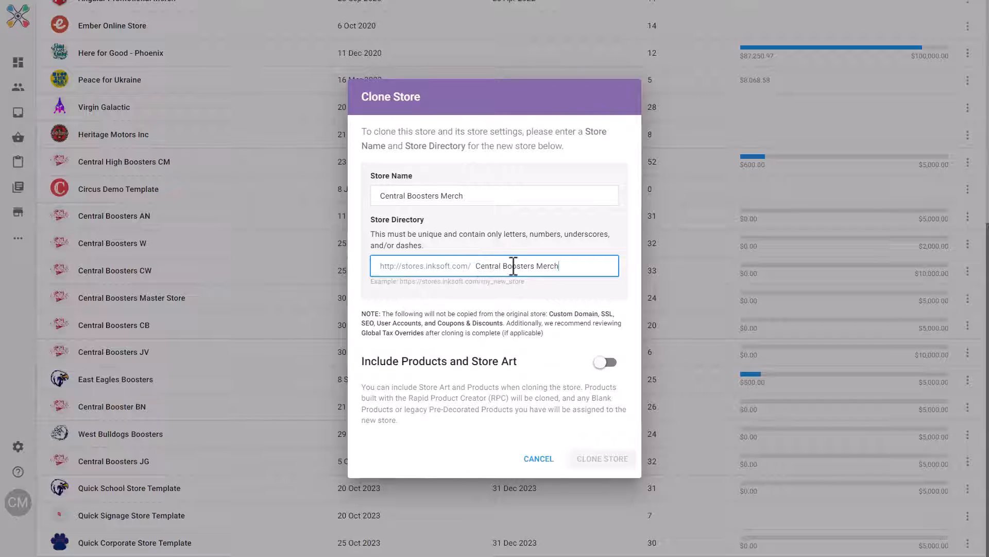
pyautogui.click(602, 363)
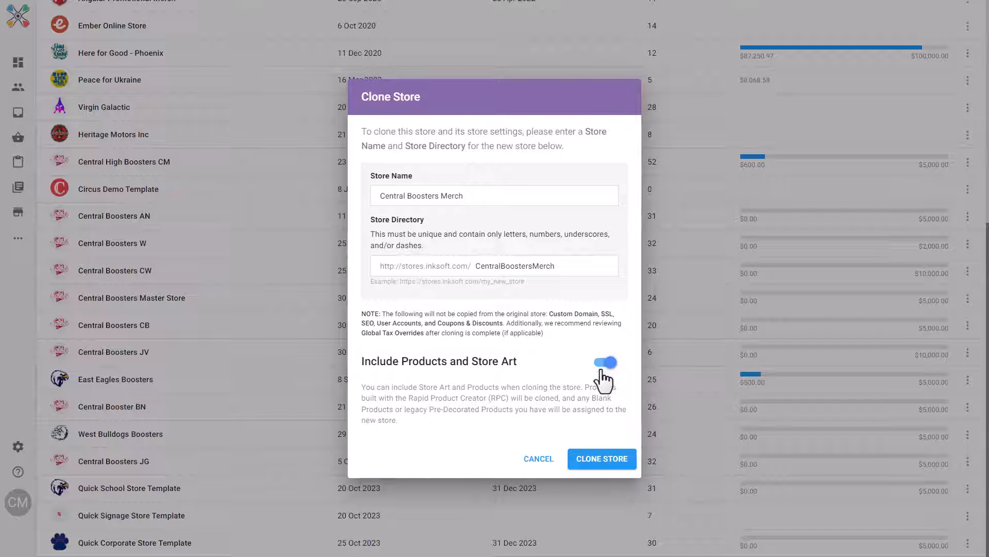
pyautogui.click(598, 461)
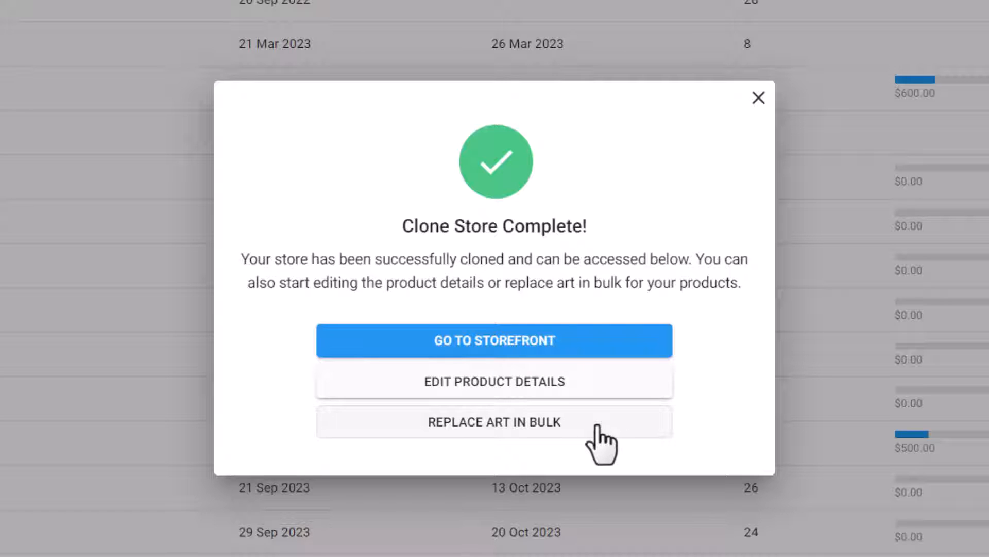
# Step: Replace the Eagles 01 PDF.pdf art in bulk with the print file Central Baseball 01 PDF, staying in the store art
pyautogui.click(544, 415)
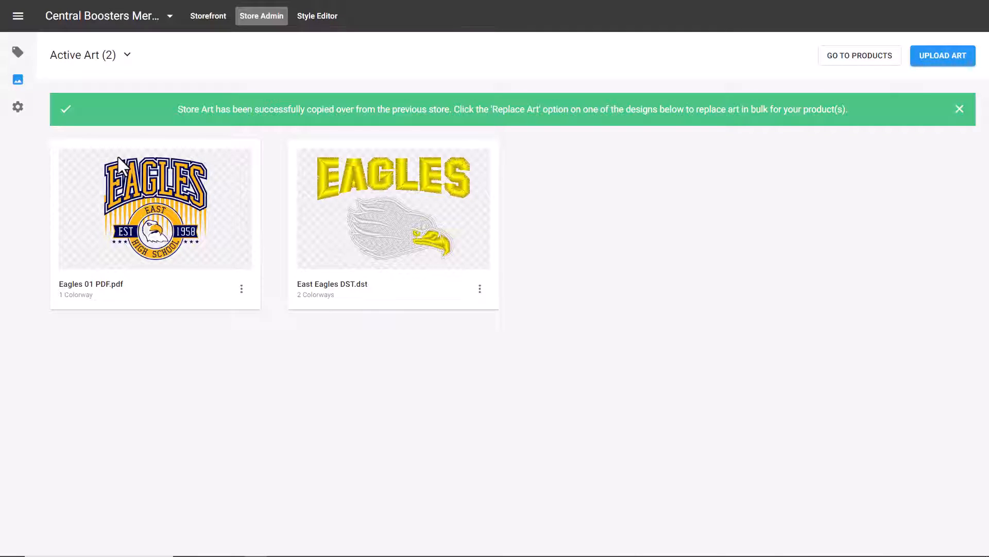
pyautogui.click(240, 290)
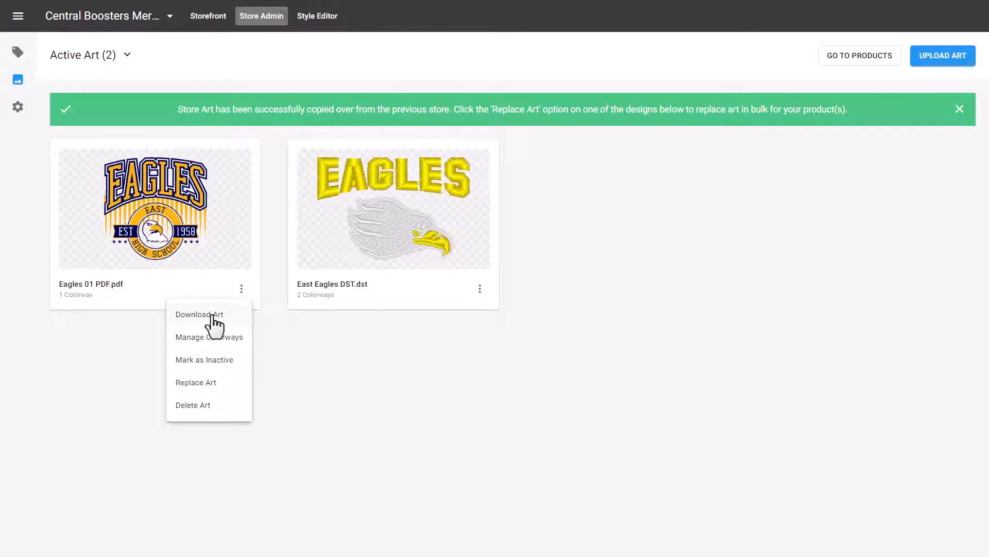
pyautogui.click(206, 383)
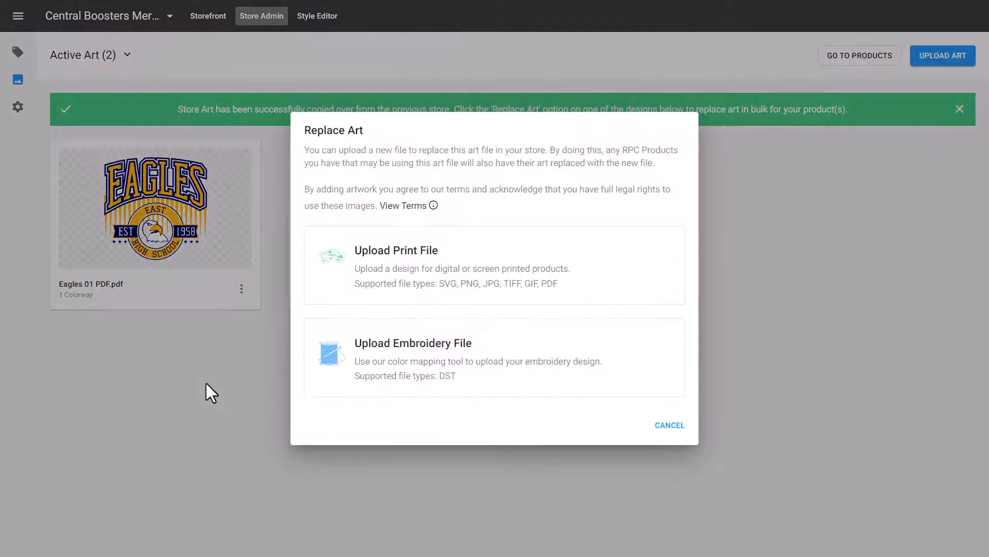
pyautogui.click(432, 268)
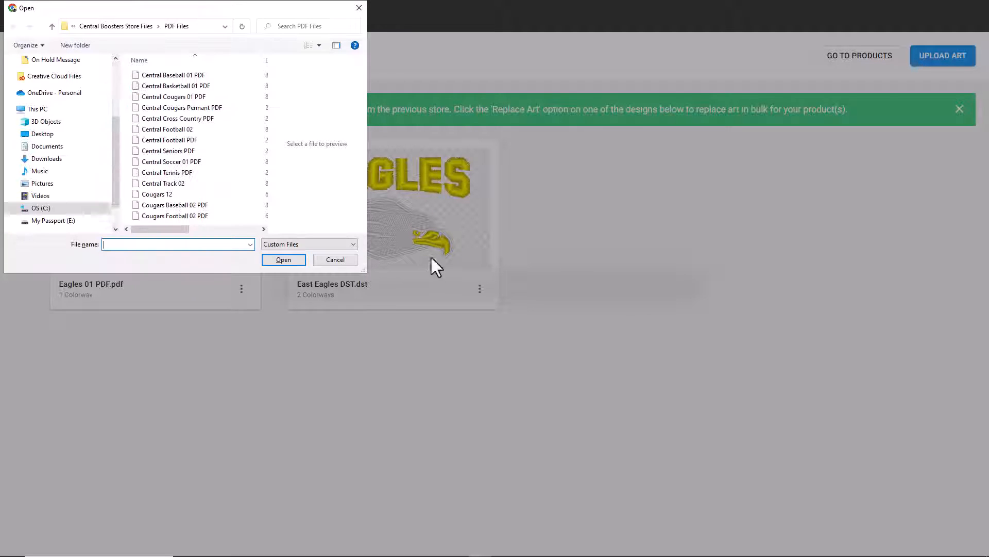
pyautogui.click(172, 76)
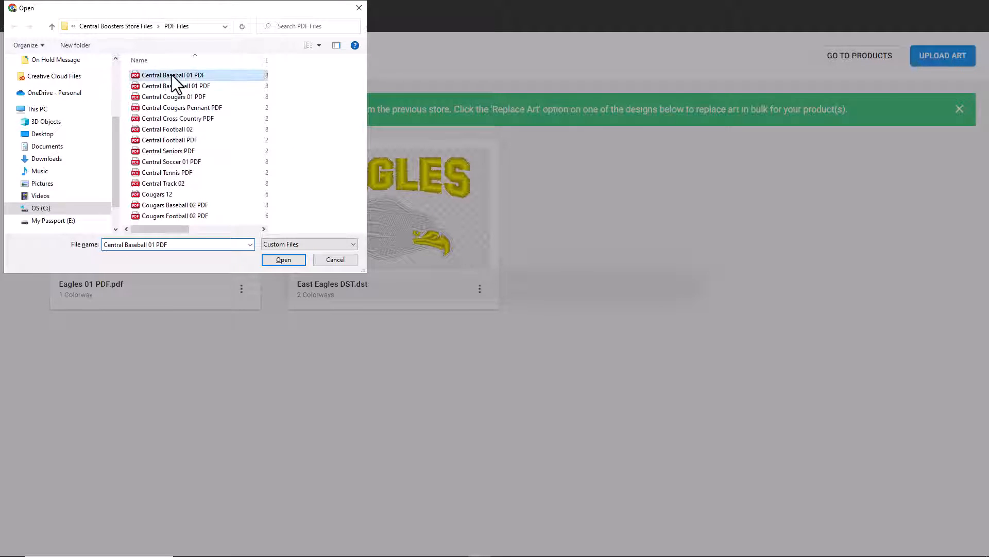
pyautogui.click(283, 260)
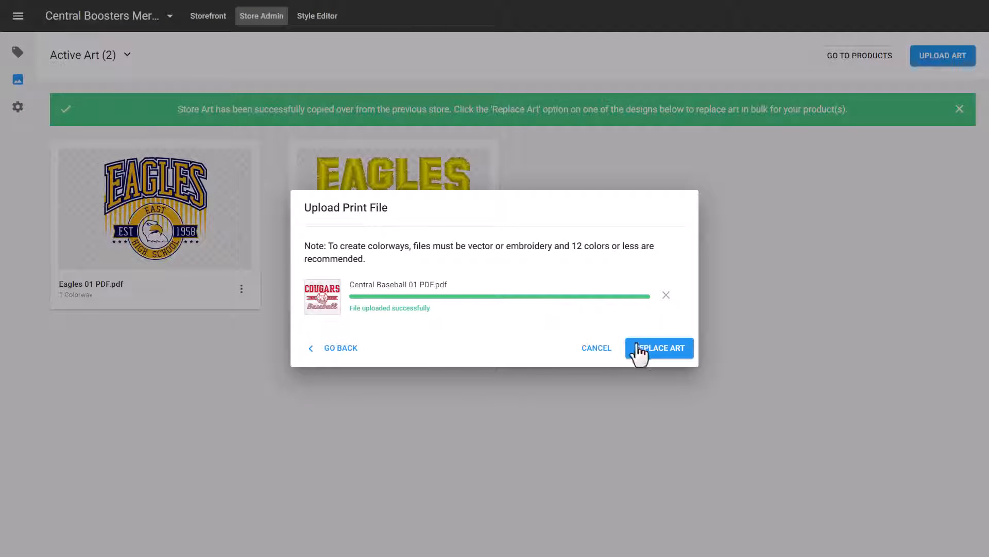
pyautogui.click(662, 349)
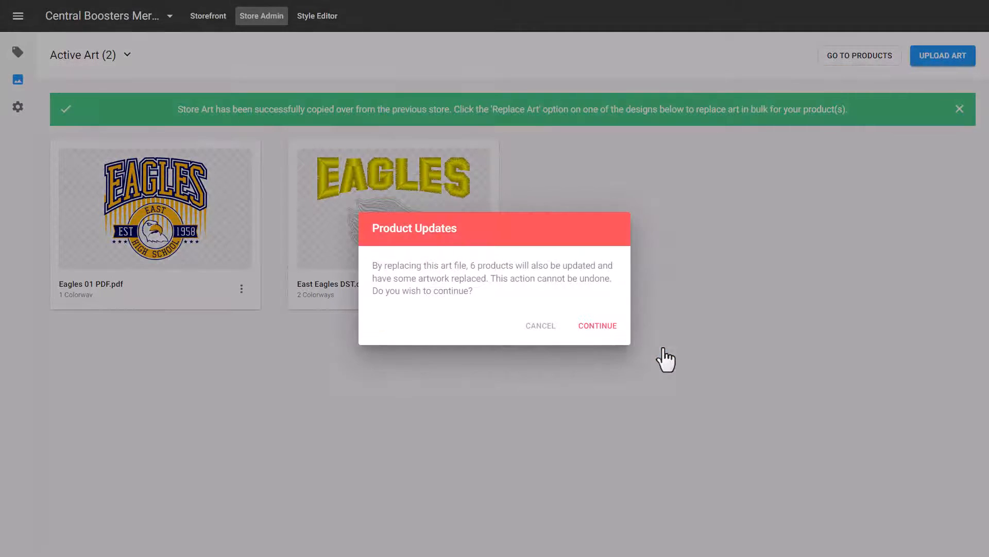
pyautogui.click(611, 326)
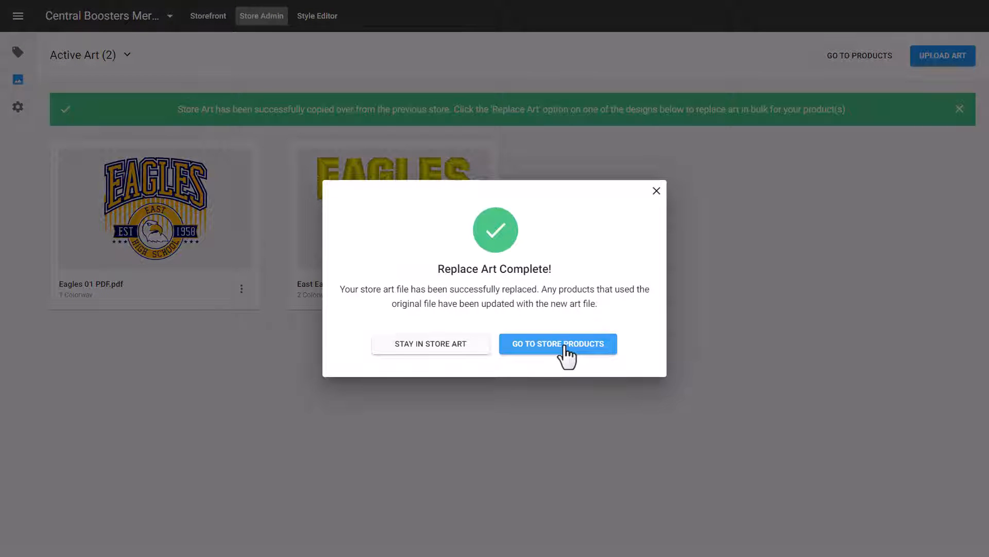
pyautogui.click(475, 353)
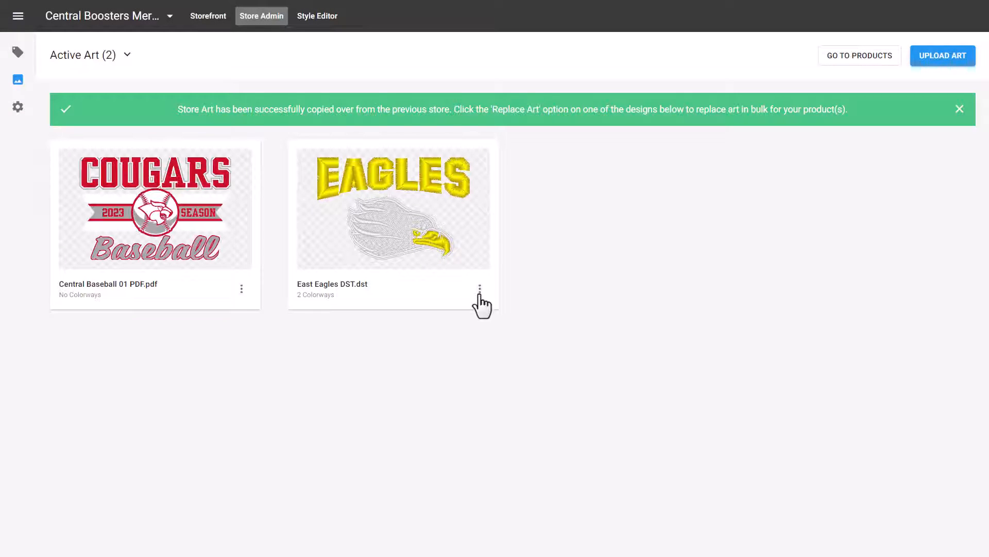
# Step: Choose Central Cougars Dark Colorway 3 inch DST from the DST Embroidery folder as the embroidery replacement for East Eagles DST.dst
pyautogui.click(480, 289)
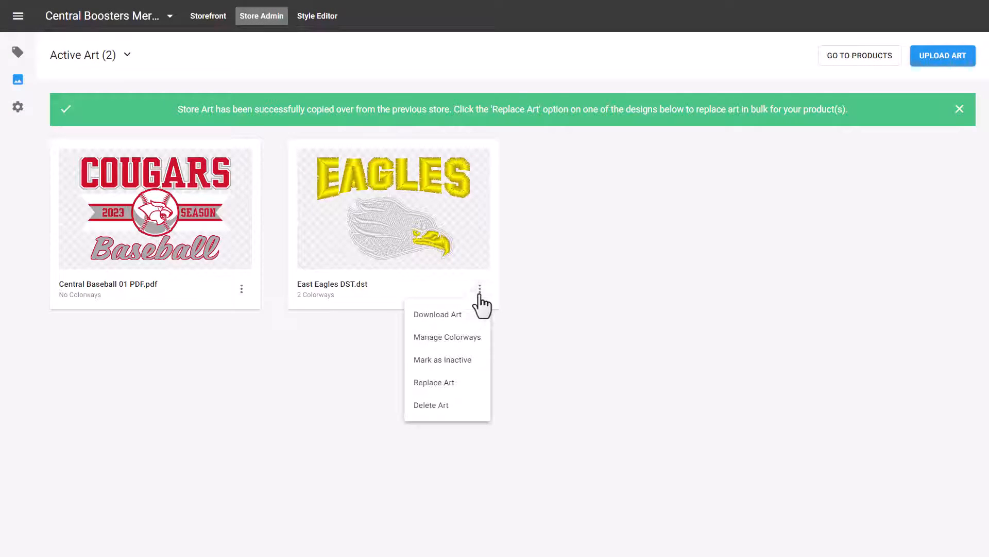
pyautogui.click(437, 384)
pyautogui.click(447, 353)
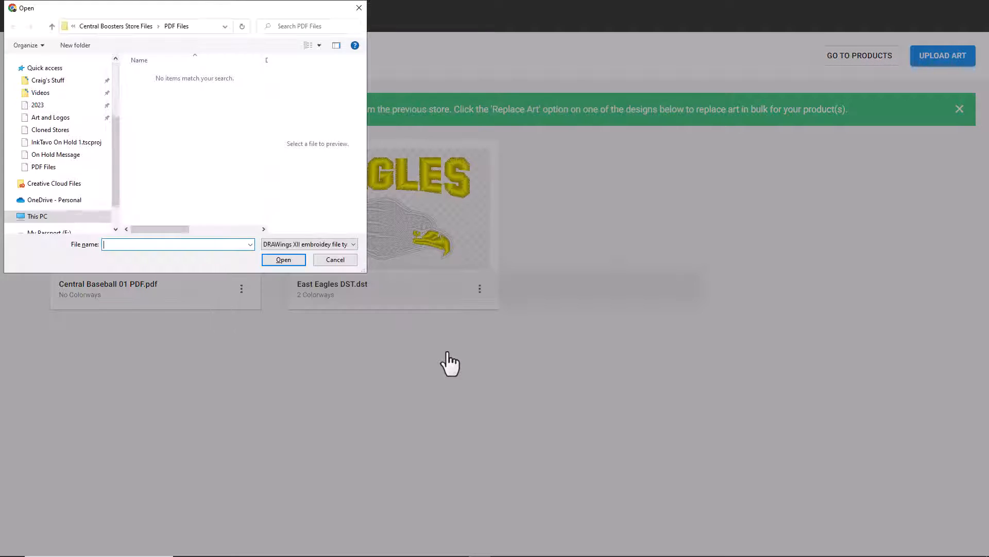
pyautogui.click(153, 75)
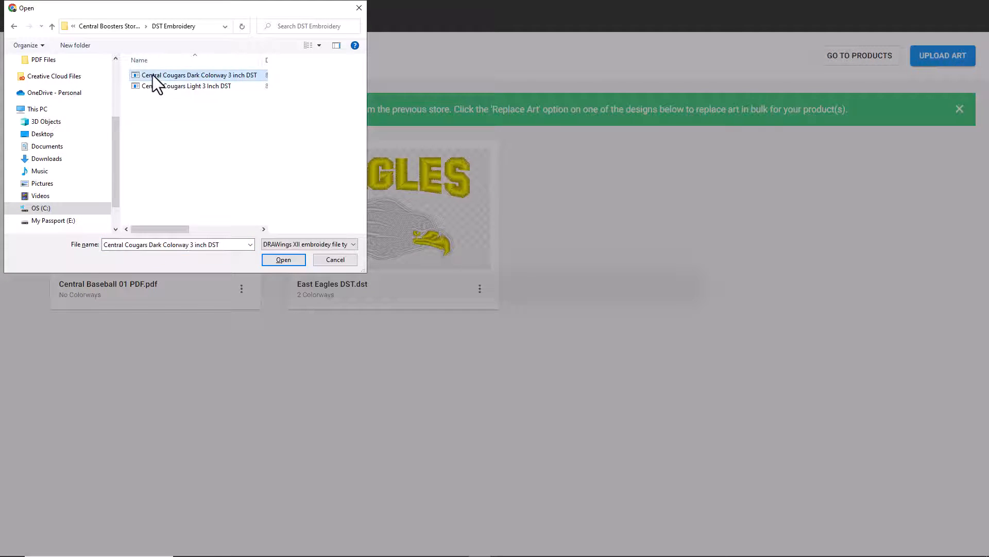
pyautogui.click(277, 260)
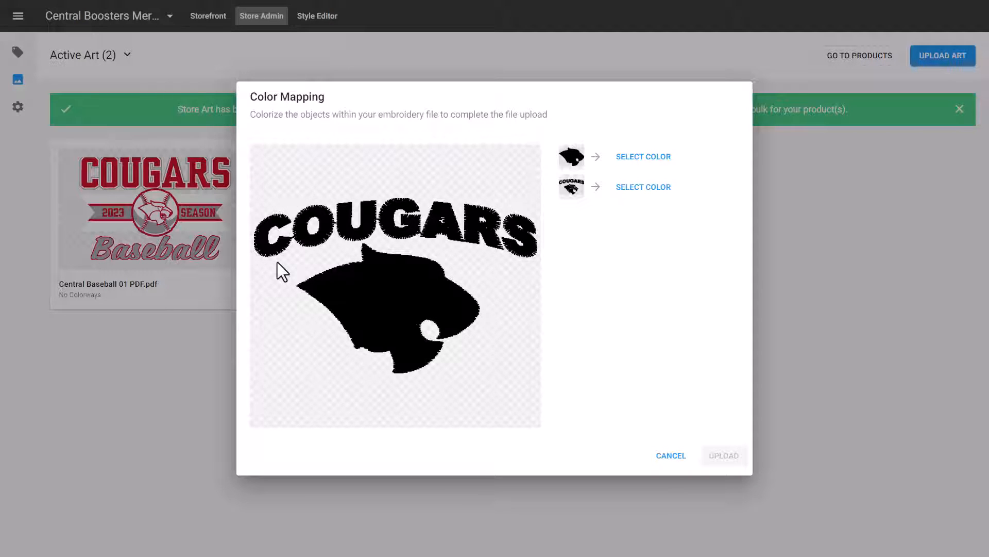
# Step: Map the Cougars embroidery threads to Isacord Poly 0003 Ghost White and 1720 Not Quite Red, and upload the replacement, staying in the store art
pyautogui.click(637, 157)
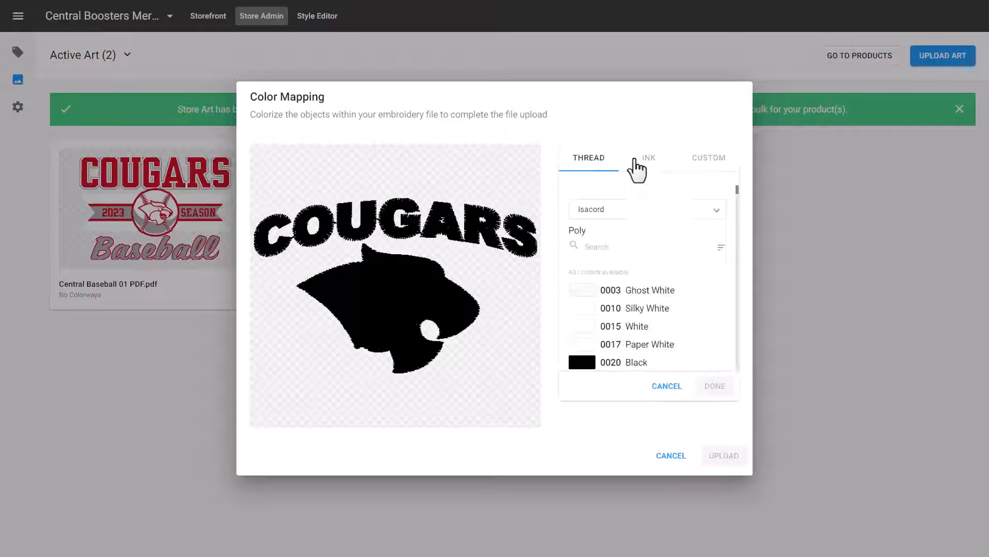
pyautogui.click(590, 290)
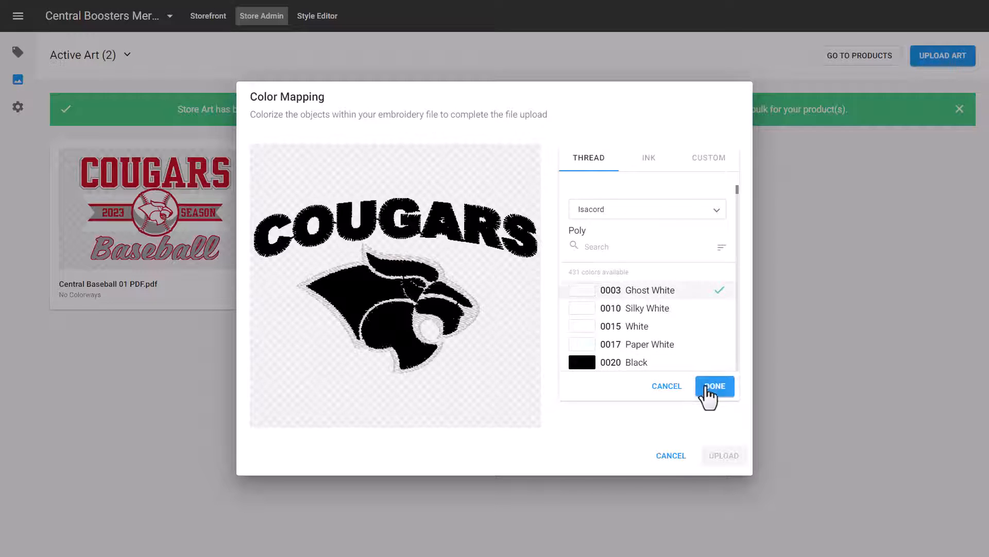
pyautogui.click(710, 387)
pyautogui.click(644, 191)
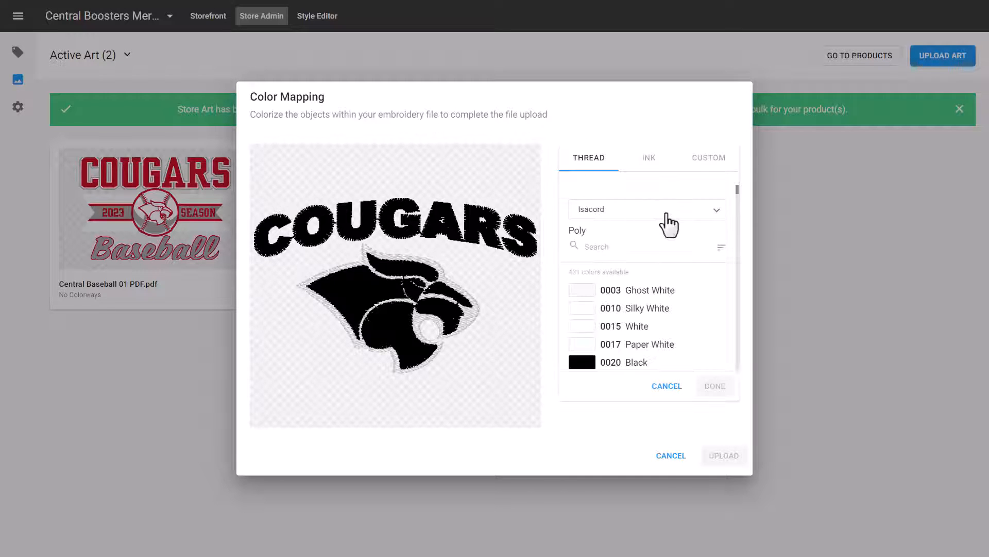
pyautogui.scroll(-15, 690, 257)
pyautogui.click(667, 234)
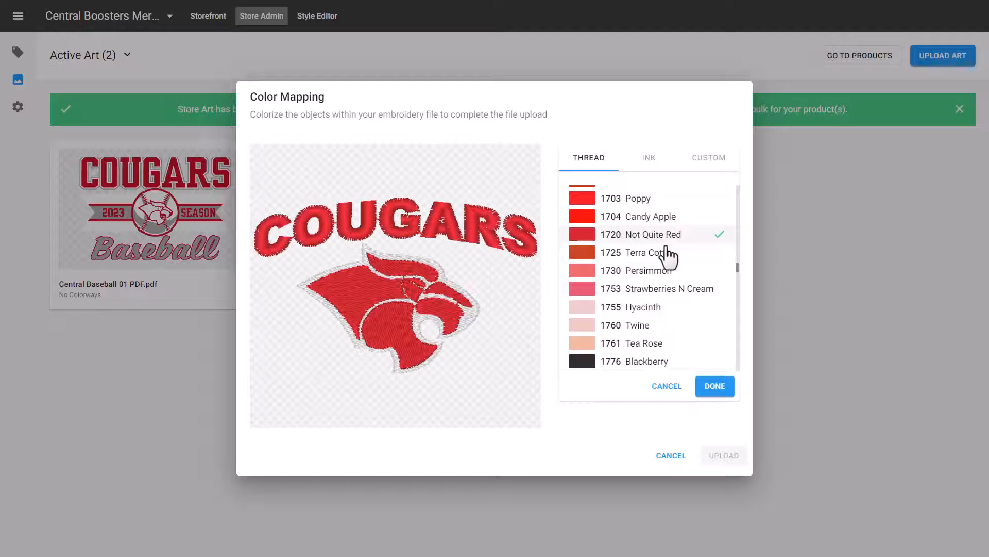
pyautogui.click(710, 387)
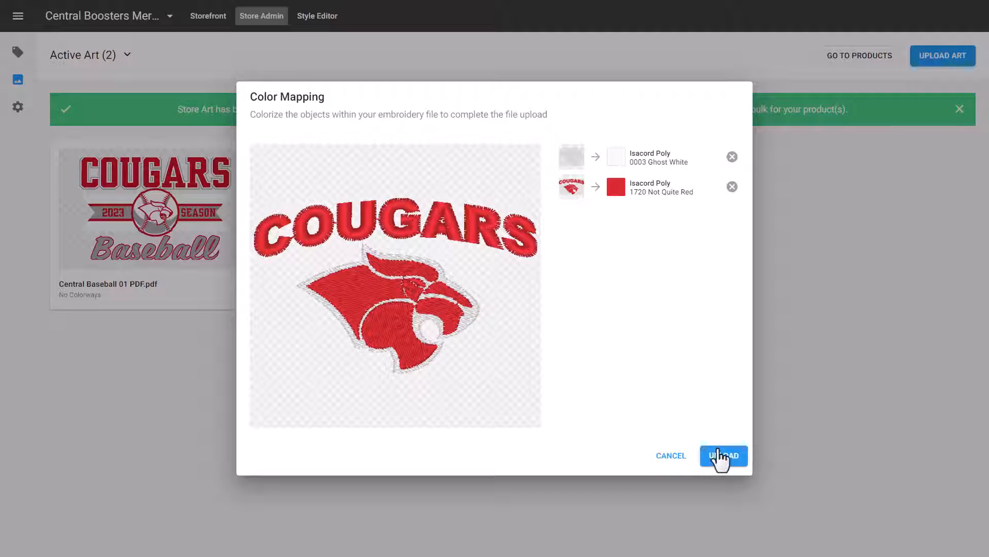
pyautogui.click(721, 458)
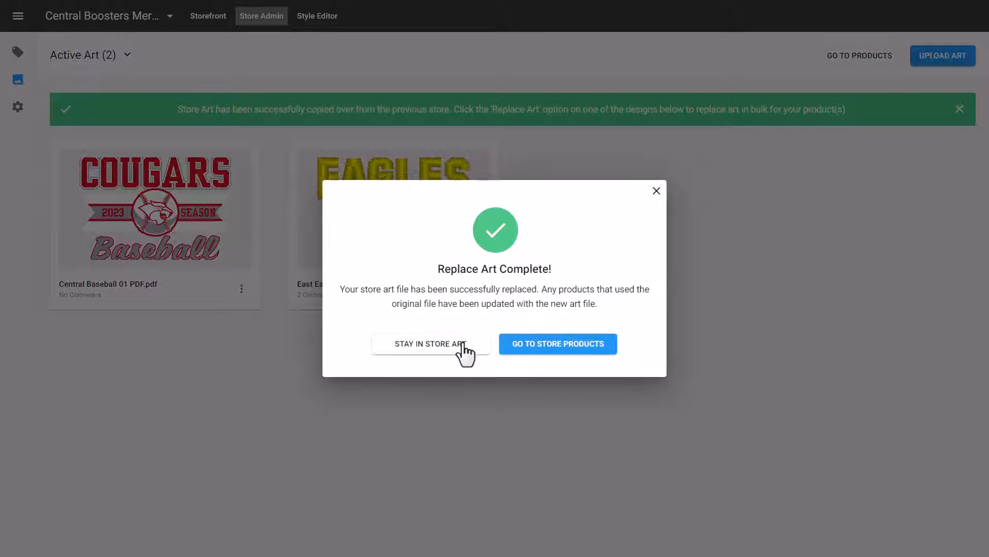
pyautogui.click(465, 355)
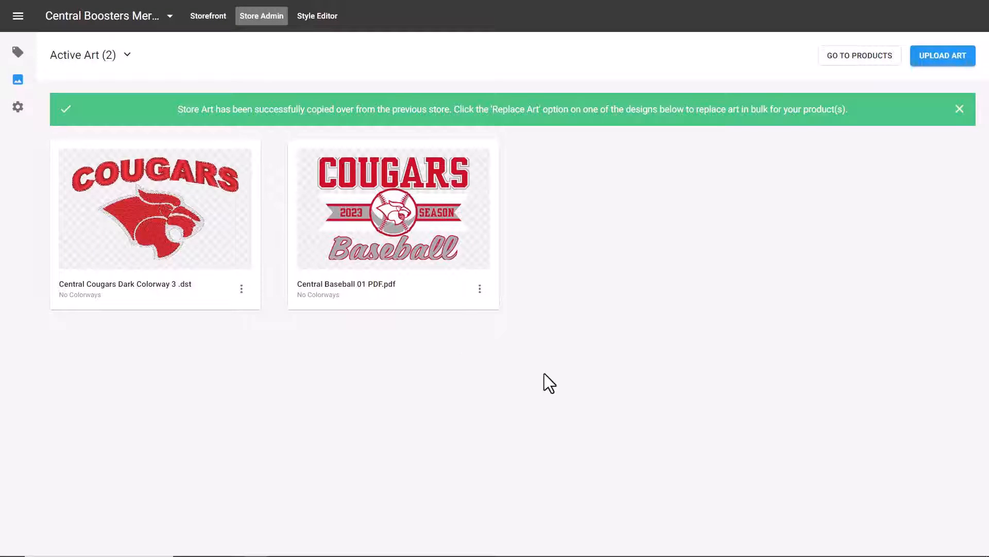
# Step: Open the design and styles editor for the Gildan DryBlend 50 Cotton/50 DryBlend Poly T-Shirt from the store's products
pyautogui.click(862, 57)
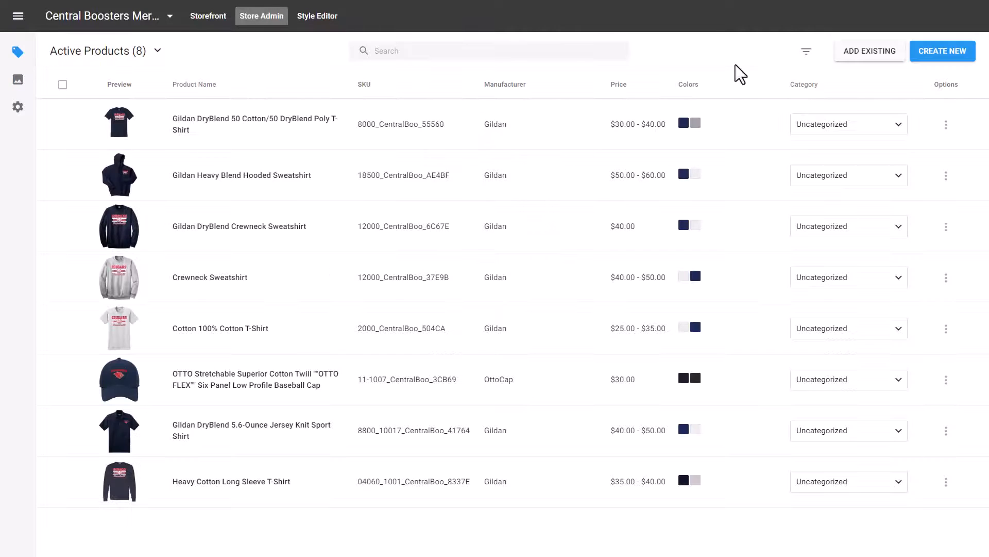
pyautogui.click(63, 125)
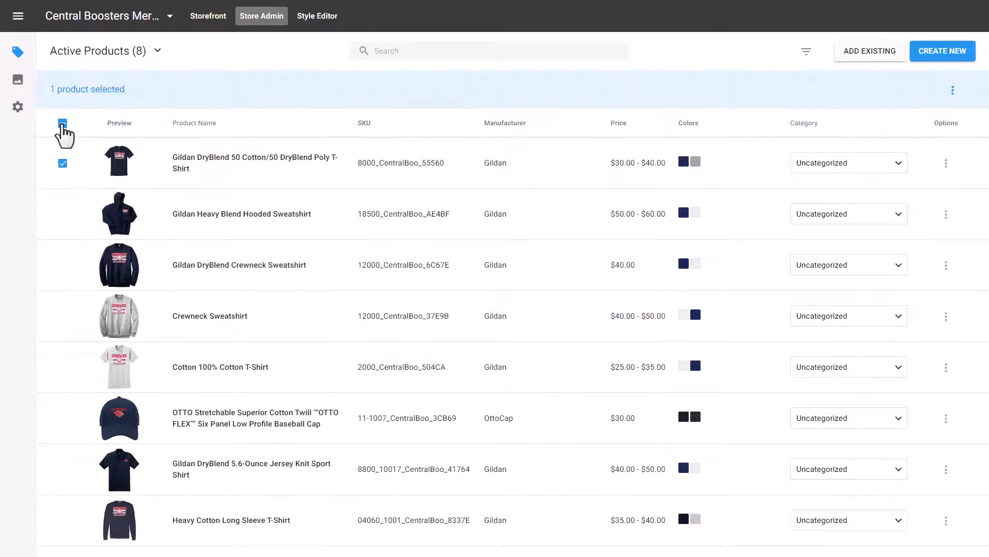
pyautogui.click(243, 164)
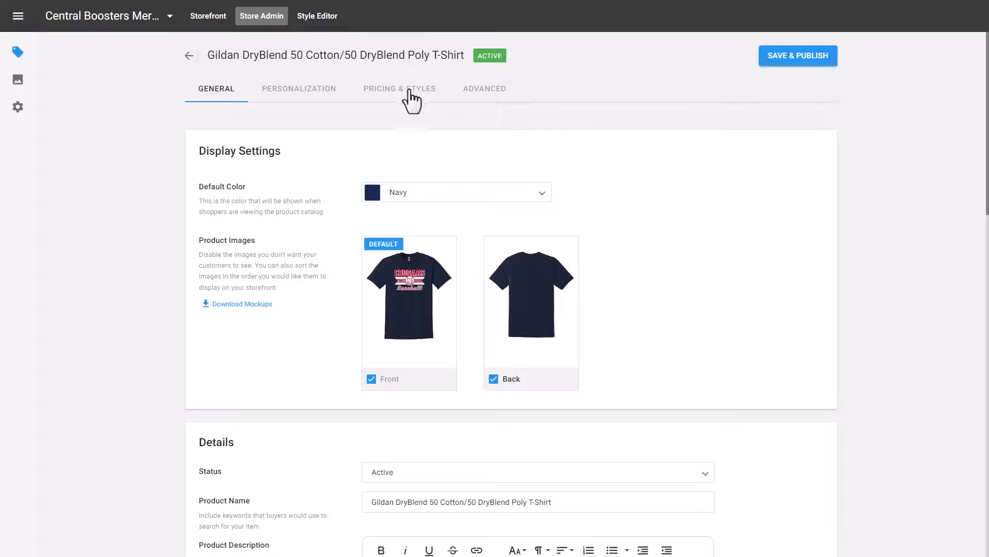
pyautogui.click(410, 90)
pyautogui.scroll(-1, 641, 291)
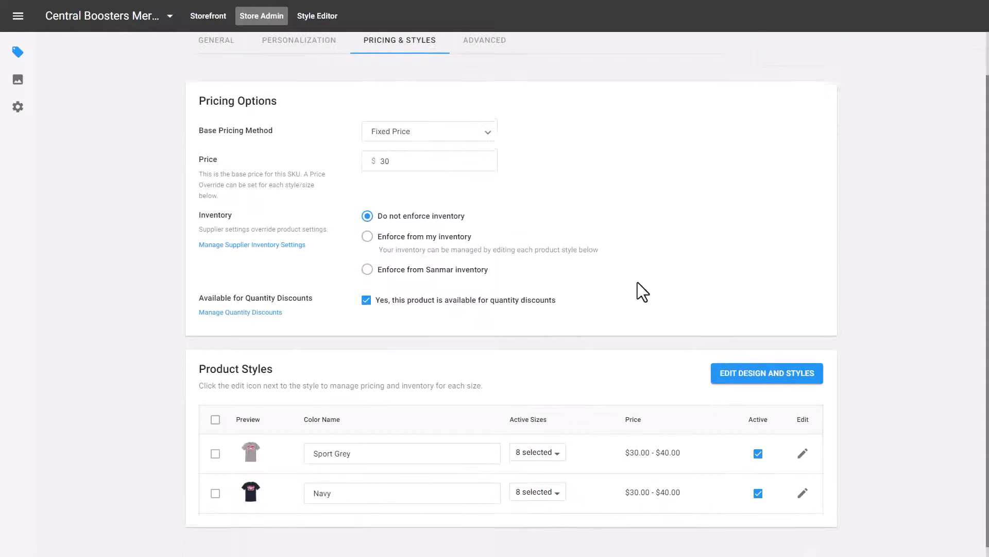
pyautogui.click(756, 363)
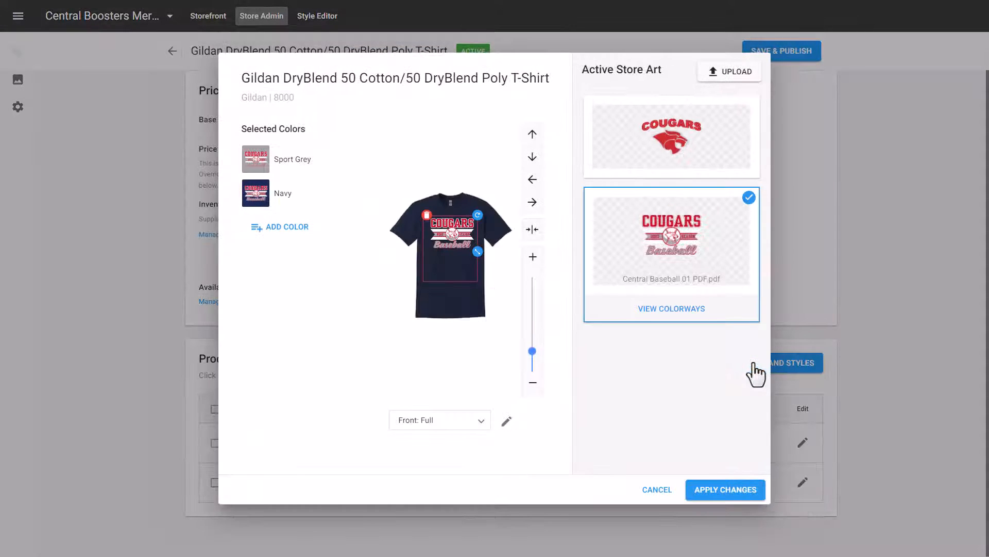
# Step: Replace the t-shirt's Navy color with Red in its selected product colors
pyautogui.click(318, 192)
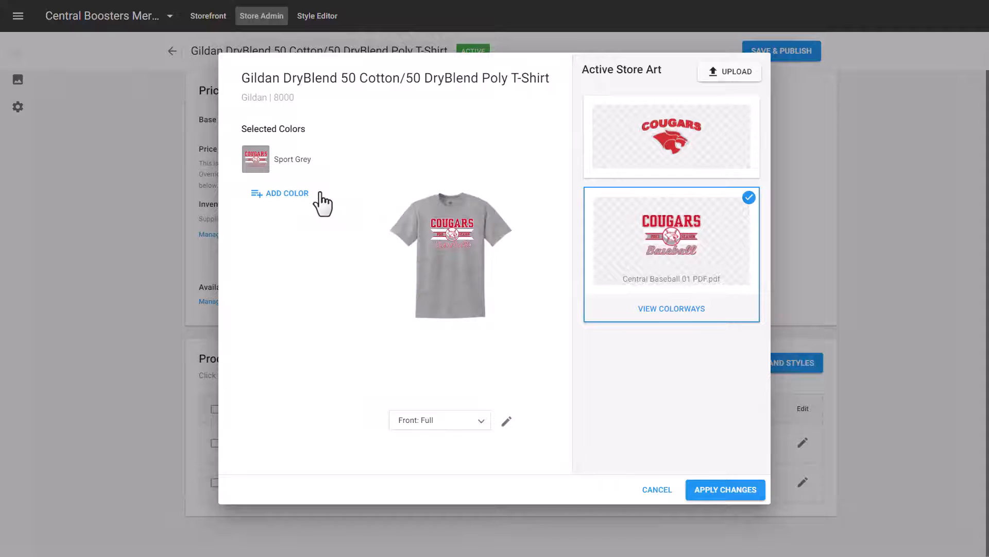
pyautogui.click(288, 195)
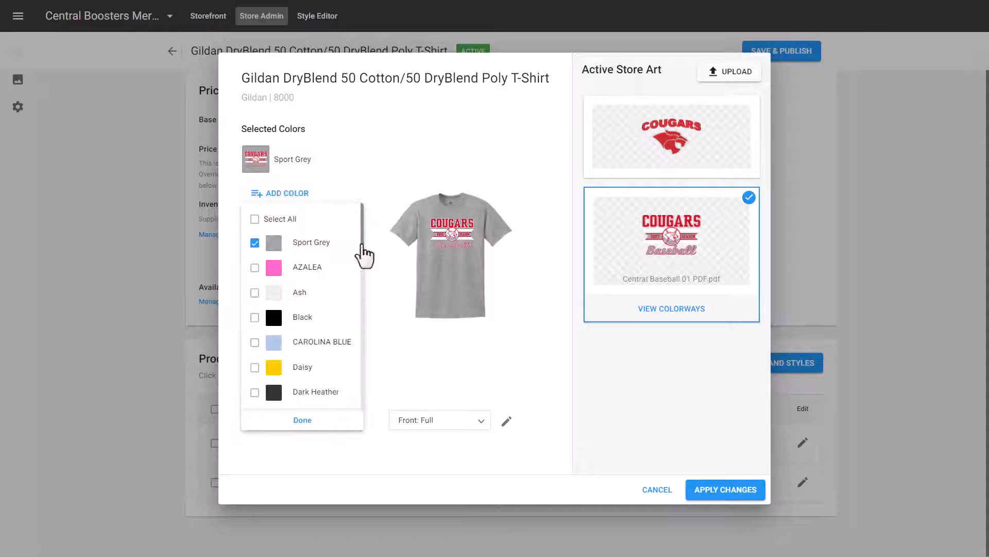
pyautogui.scroll(-5, 268, 330)
pyautogui.click(255, 335)
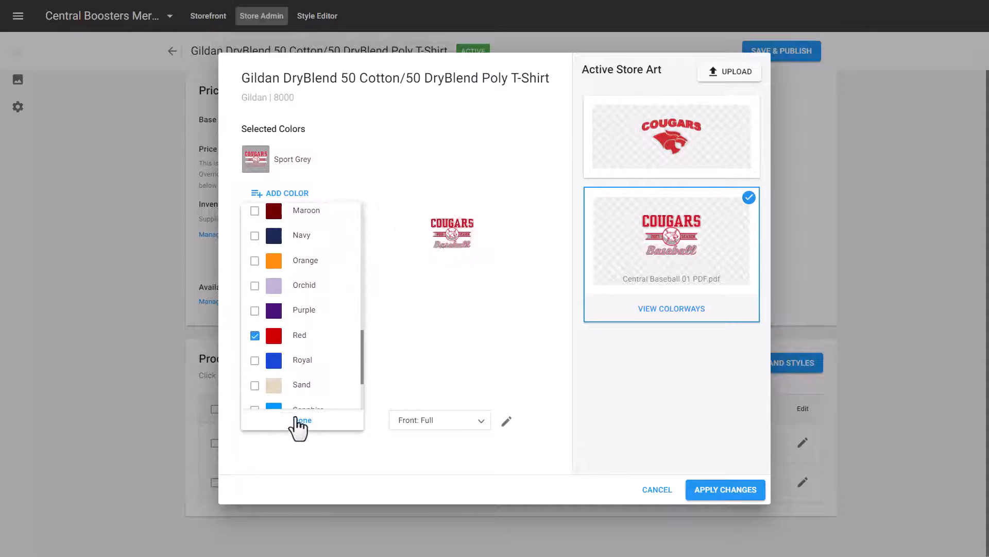
pyautogui.click(299, 425)
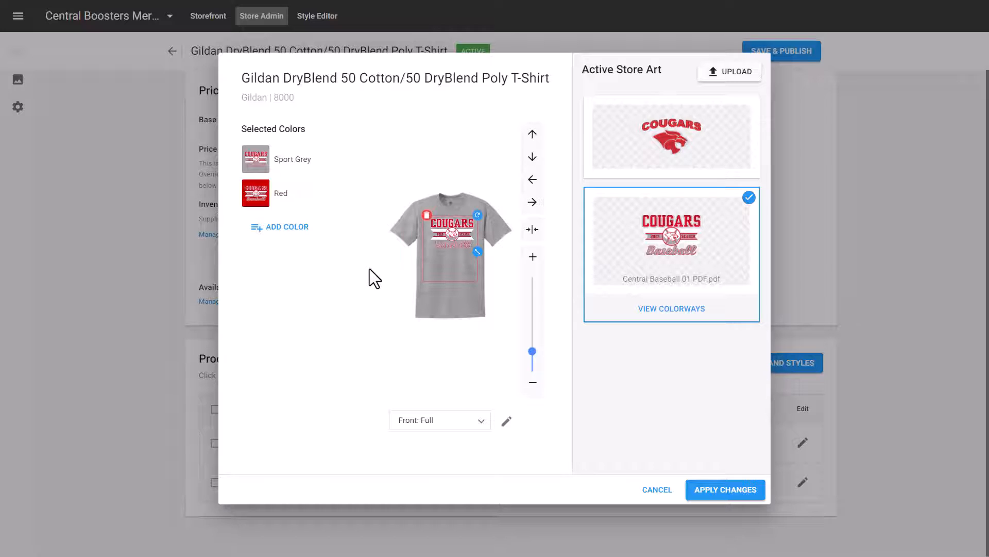
# Step: Create and save a new colorway of Central Baseball 01 PDF.pdf with the red design color changed to navy #060c40
pyautogui.click(676, 249)
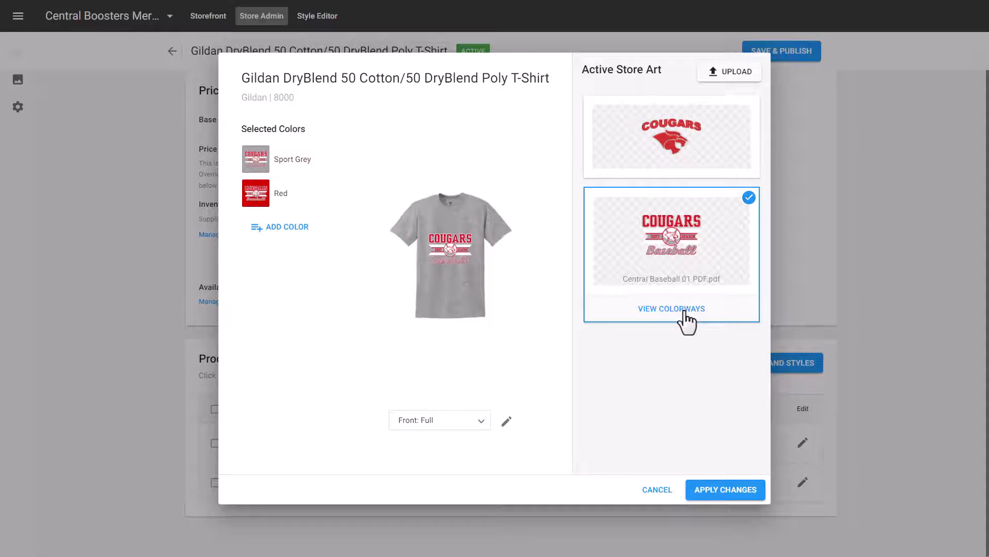
pyautogui.click(684, 309)
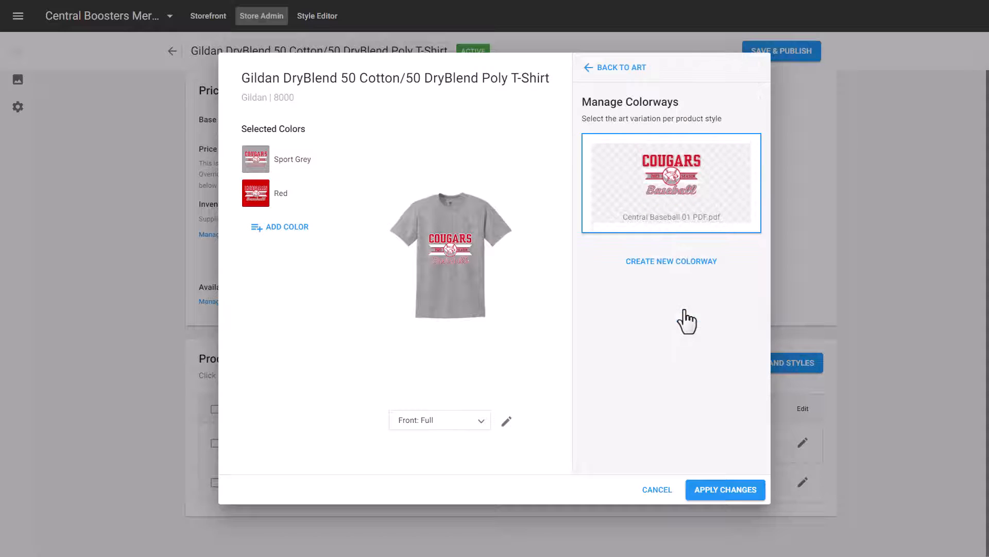
pyautogui.click(686, 263)
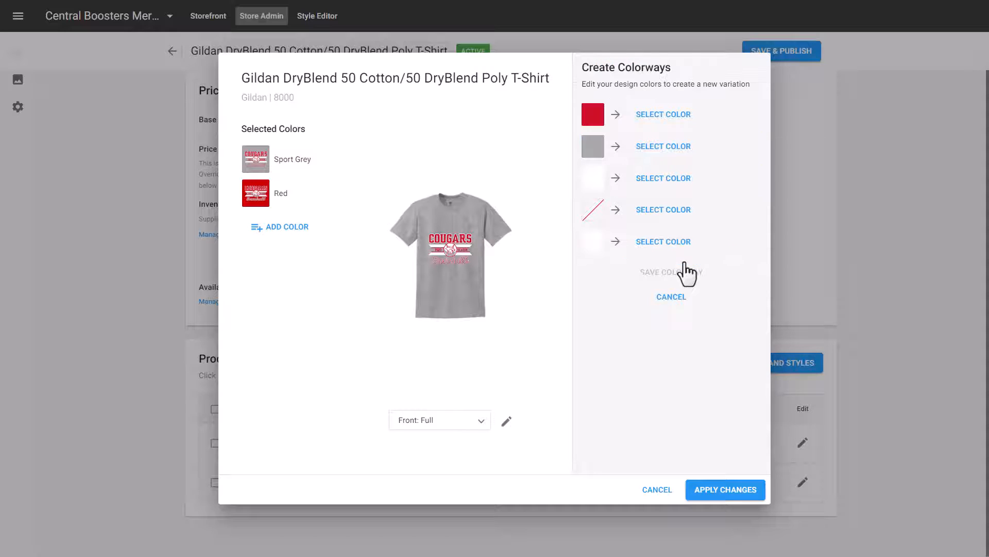
pyautogui.click(657, 118)
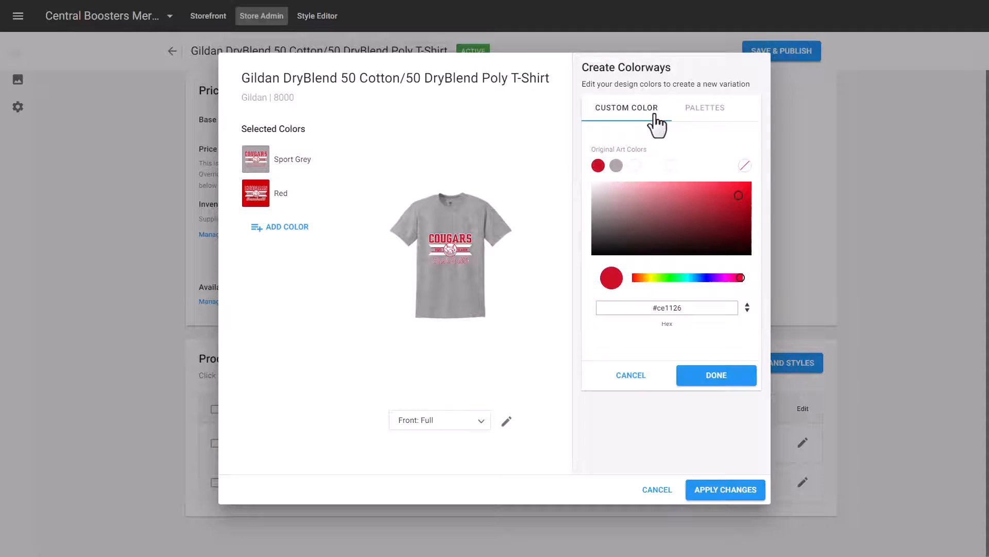
pyautogui.click(704, 277)
pyautogui.click(737, 237)
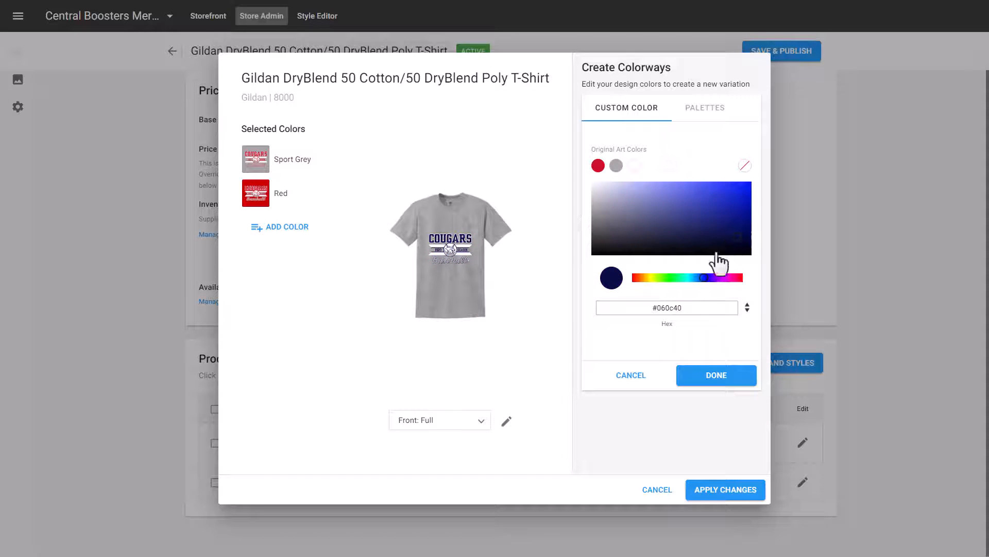
pyautogui.click(703, 380)
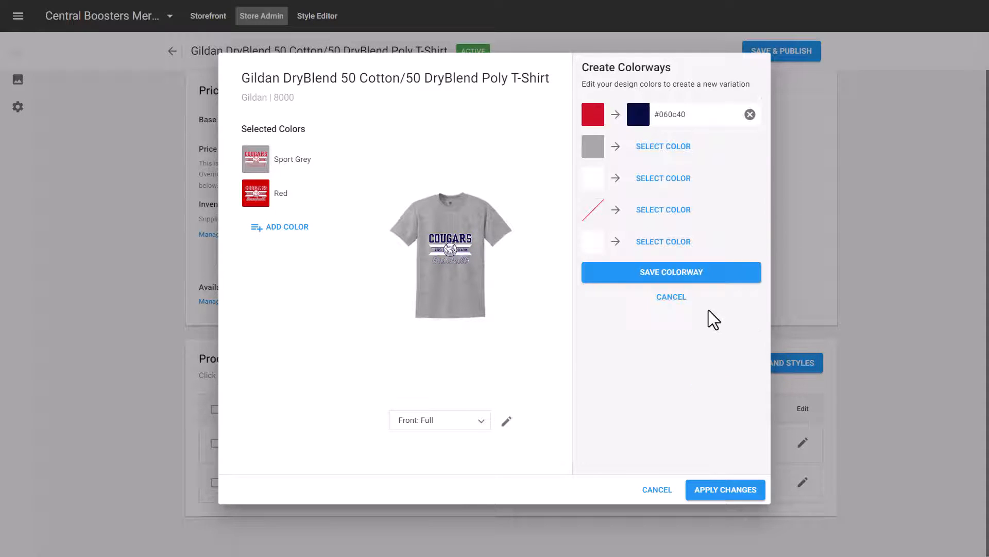
pyautogui.click(689, 274)
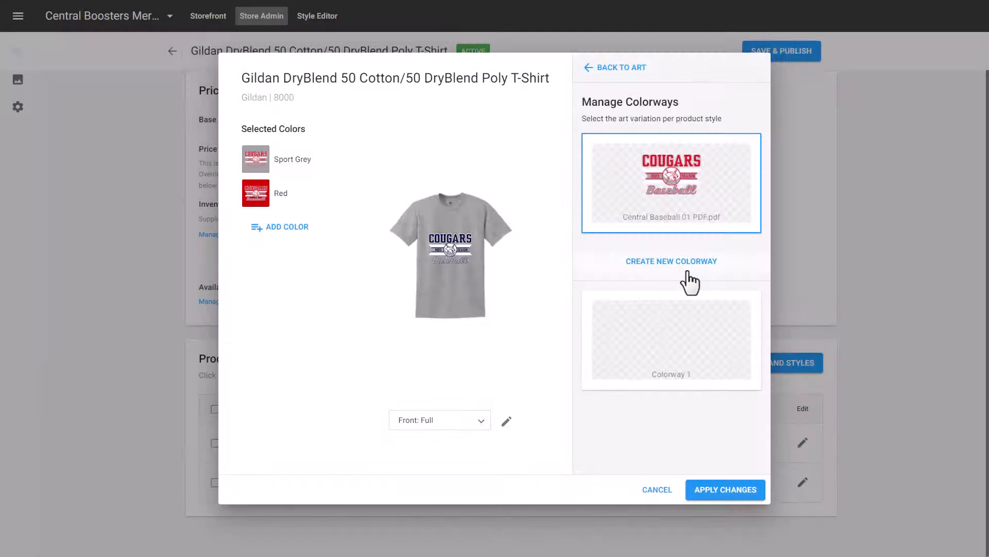
# Step: Assign Colorway 1 to the Red t-shirt and move its front design slightly higher on the chest
pyautogui.click(255, 192)
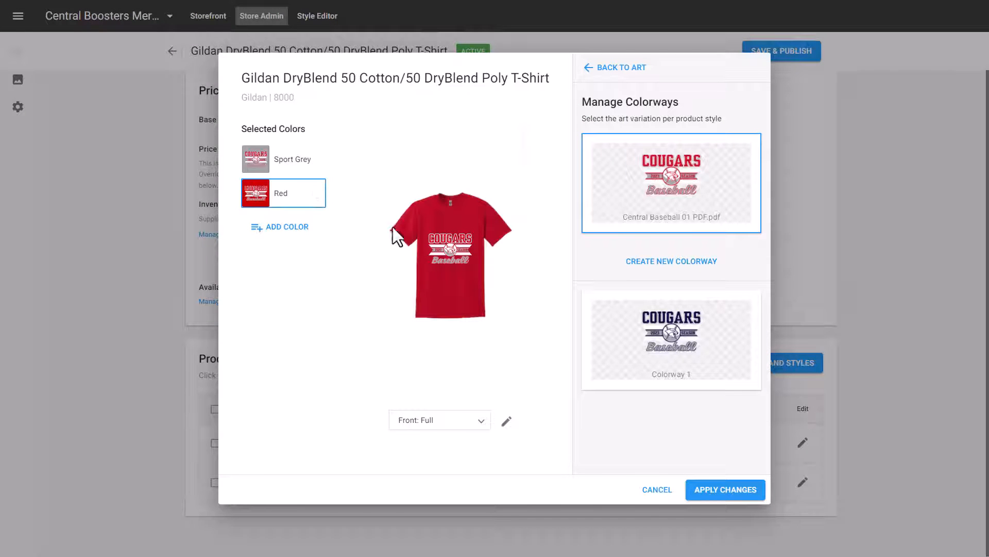
pyautogui.click(665, 335)
pyautogui.moveTo(454, 251)
pyautogui.mouseDown()
pyautogui.moveTo(453, 239)
pyautogui.moveTo(480, 255)
pyautogui.moveTo(453, 238)
pyautogui.mouseUp()
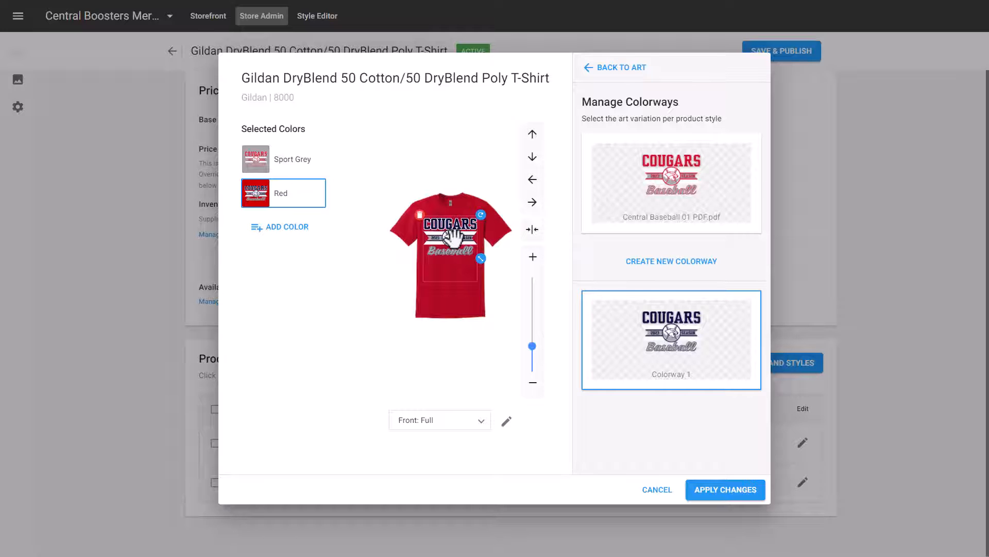
# Step: Apply the design changes, save and publish the t-shirt, and return to the store's product list
pyautogui.click(746, 490)
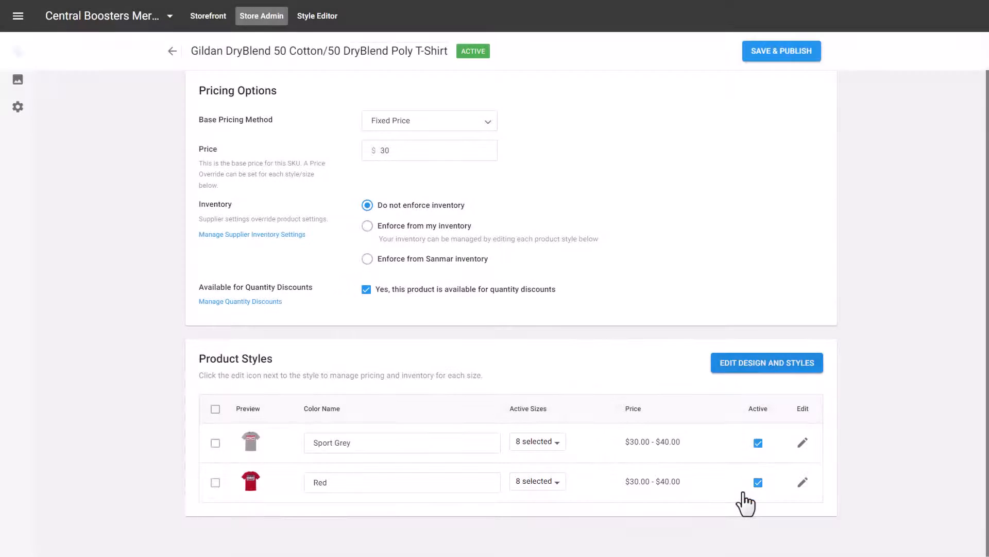
pyautogui.click(794, 52)
pyautogui.click(189, 55)
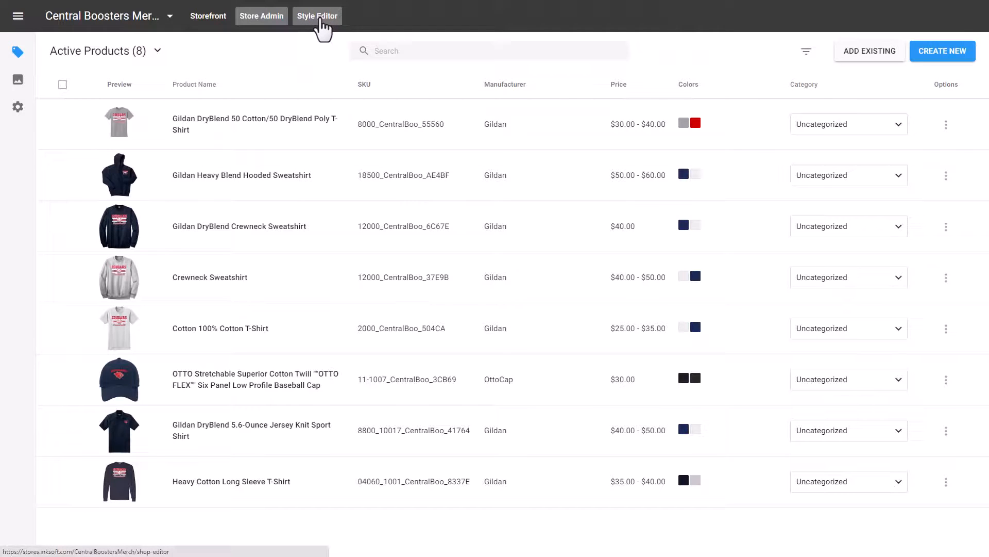
# Step: Set the promo bar's background color to red #d71745 in the store's style editor
pyautogui.click(317, 16)
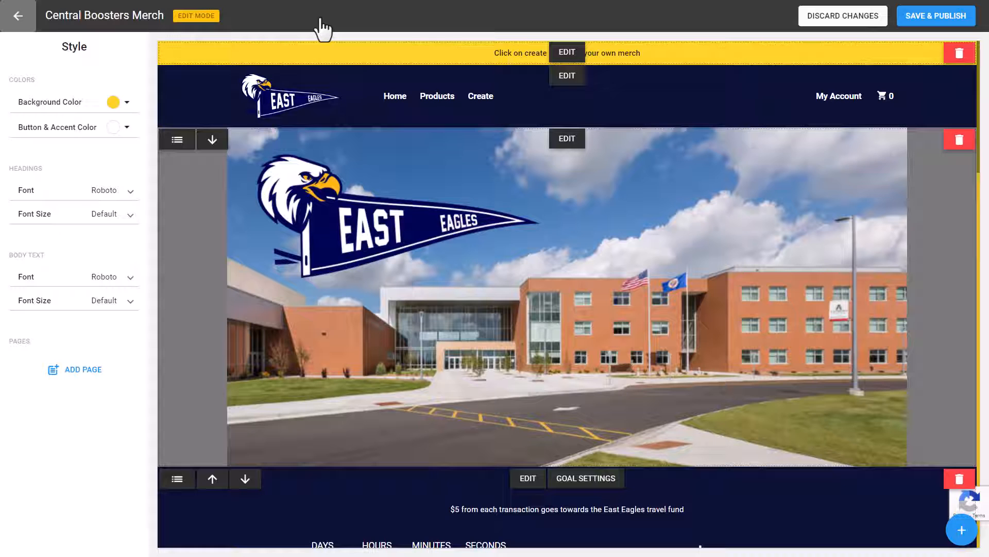
pyautogui.click(579, 52)
pyautogui.click(127, 102)
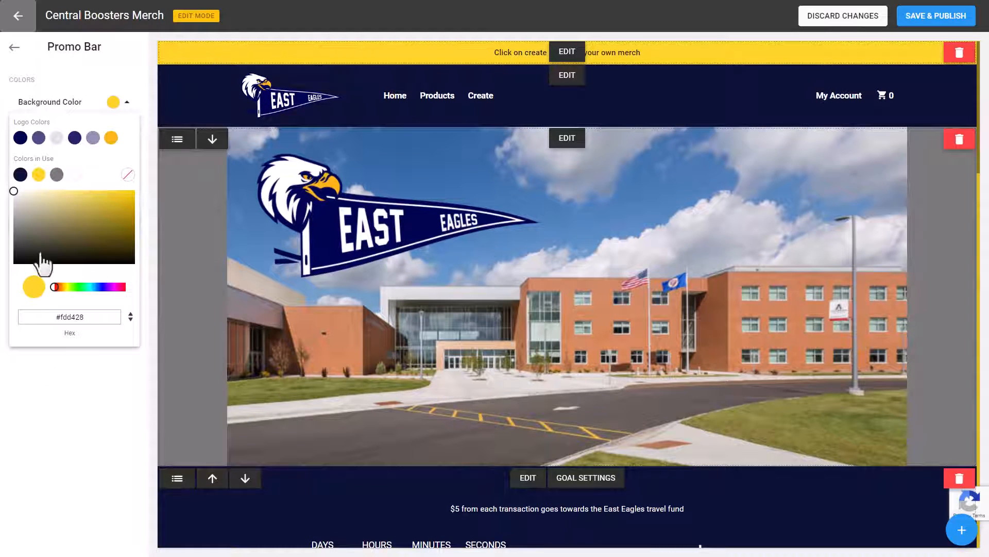
pyautogui.moveTo(55, 289); pyautogui.dragTo(126, 274)
pyautogui.click(122, 202)
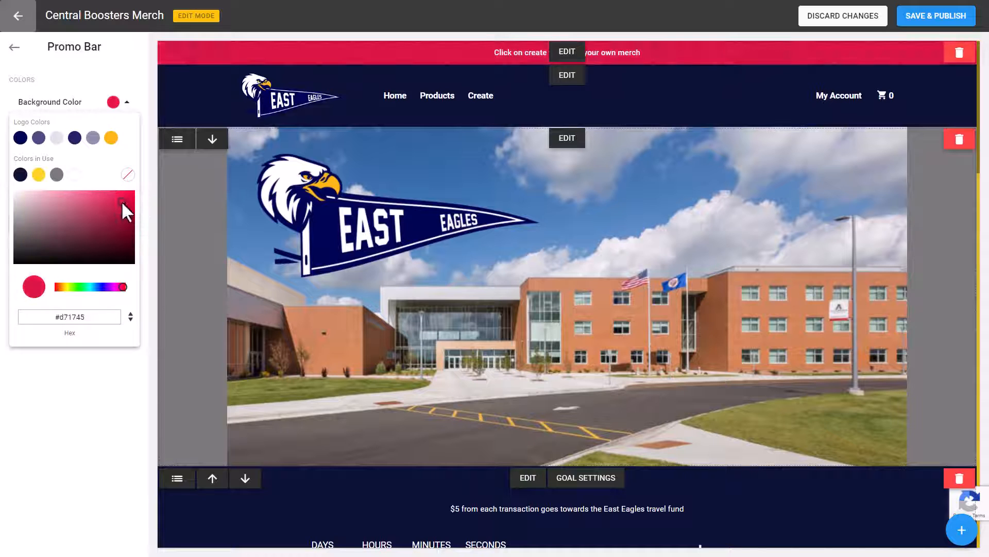
pyautogui.click(97, 365)
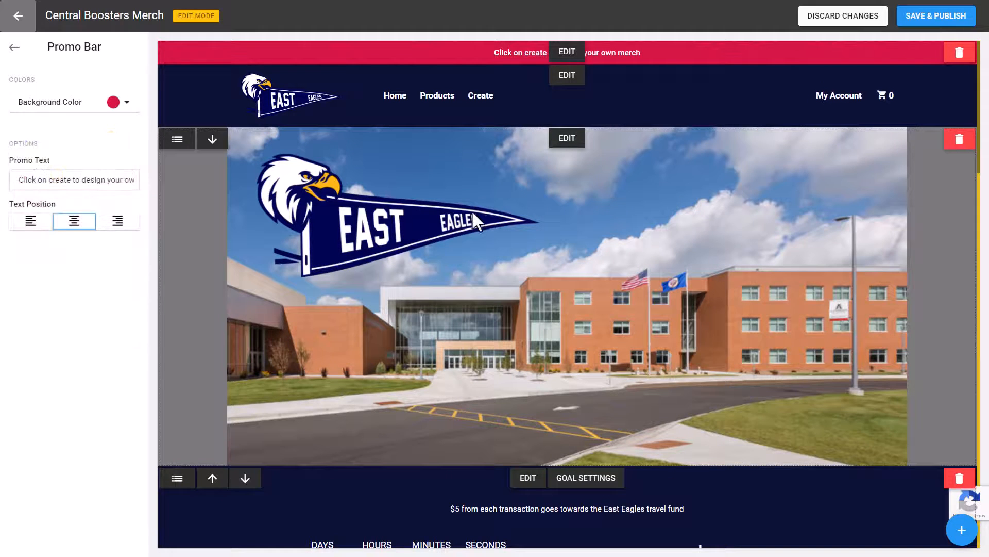
# Step: Change the background color of the Featured Products section containing the baseball cap and sport shirt to red
pyautogui.scroll(-7, 521, 203)
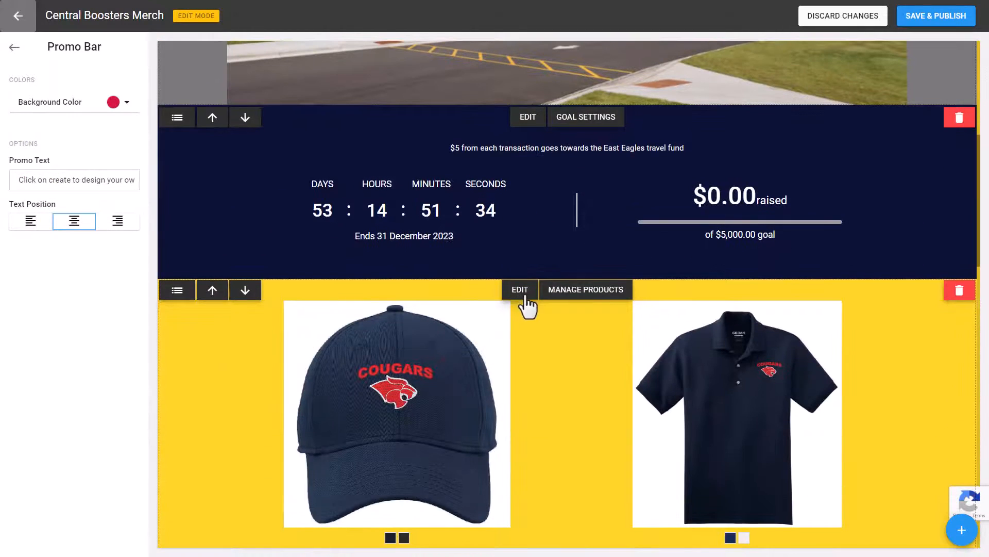
pyautogui.scroll(-4, 525, 304)
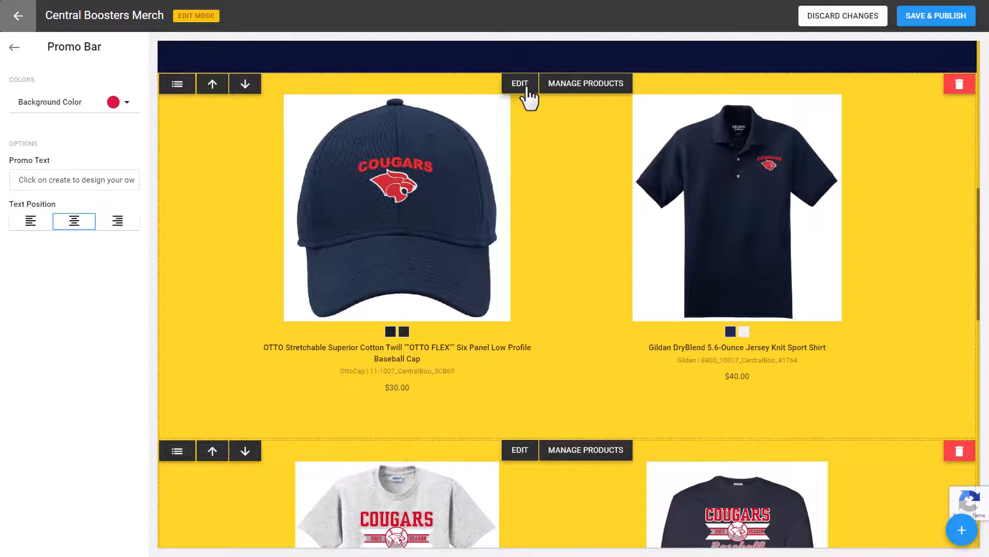
pyautogui.click(520, 84)
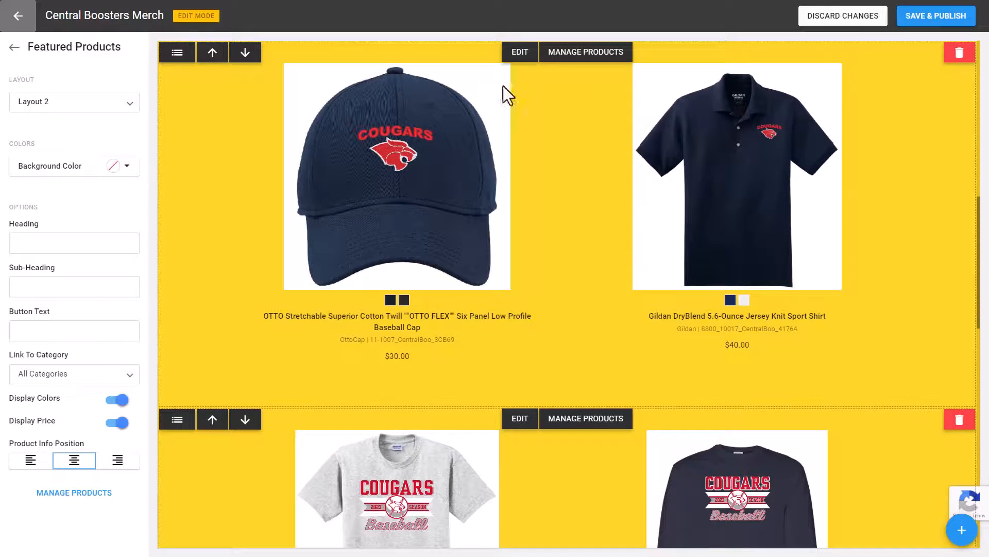
pyautogui.click(118, 168)
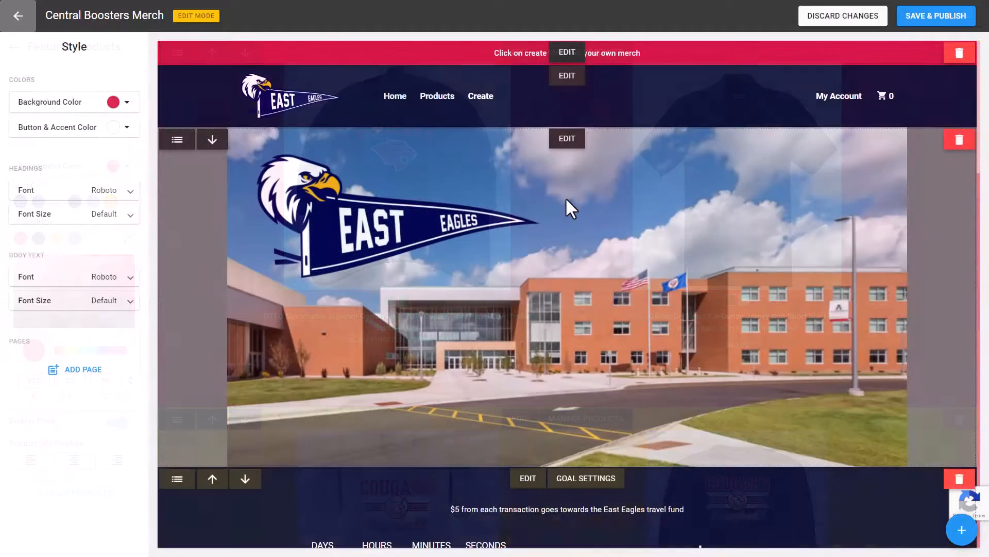
# Step: Replace the hero banner image with Central High Store Banner PNG, then save and publish the storefront and leave the style editor
pyautogui.click(574, 150)
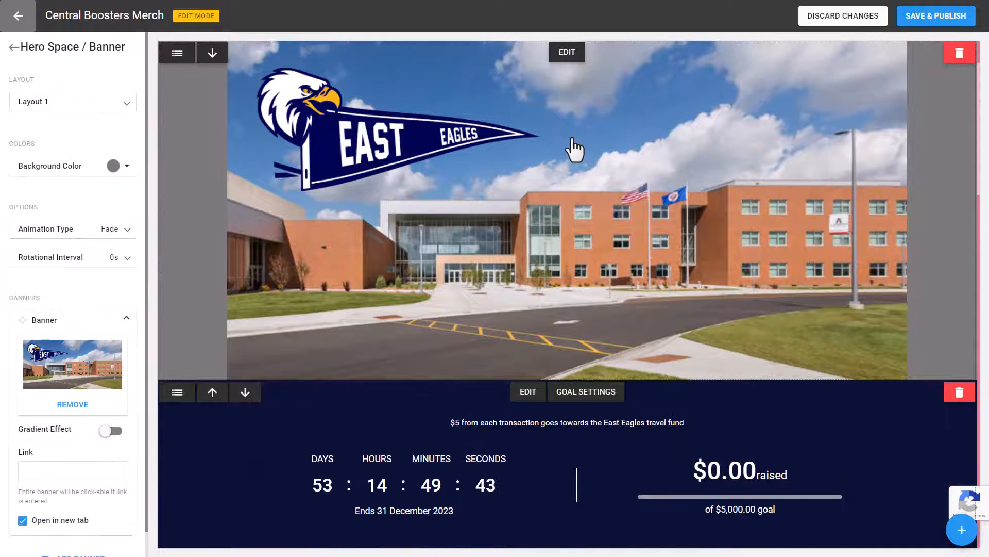
pyautogui.click(72, 405)
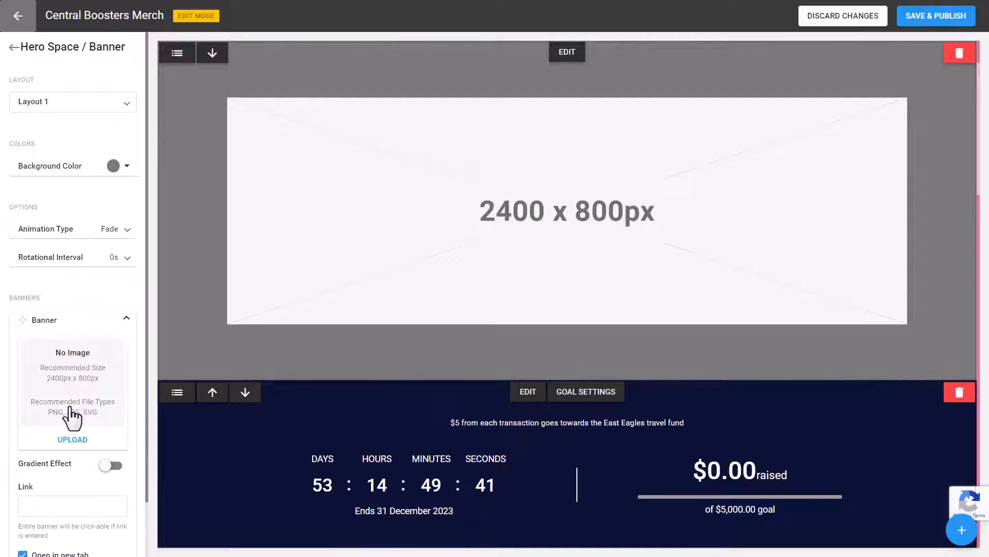
pyautogui.click(73, 440)
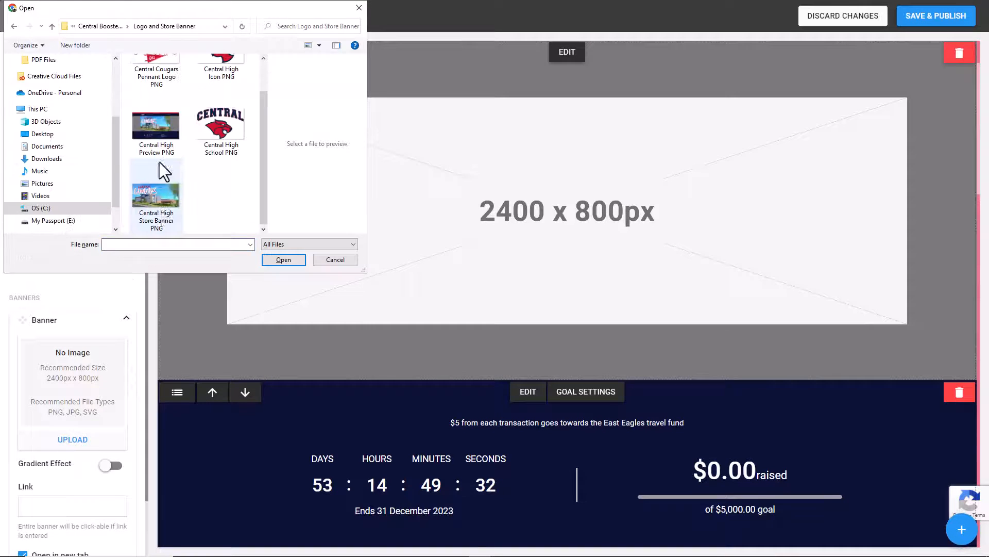
pyautogui.click(162, 200)
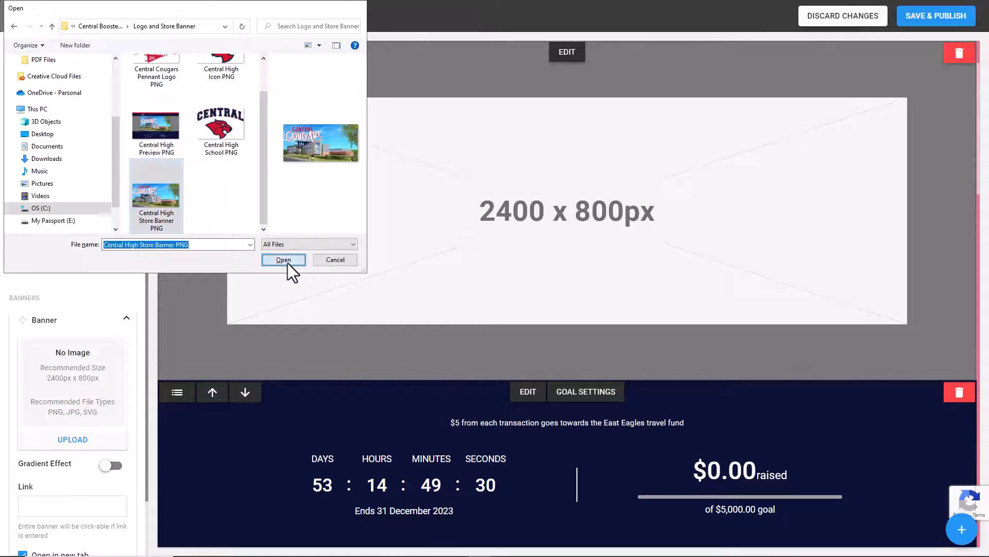
pyautogui.click(288, 263)
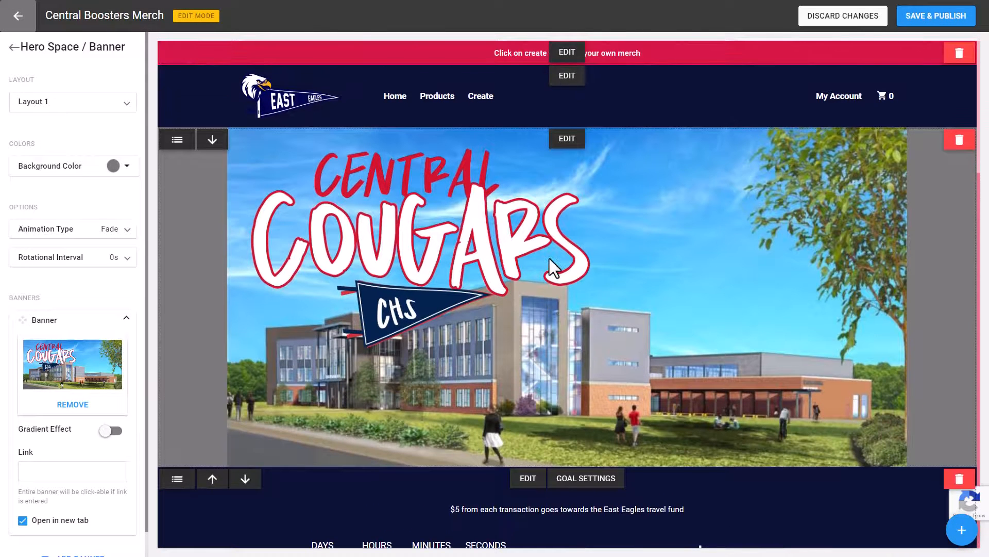
pyautogui.click(928, 16)
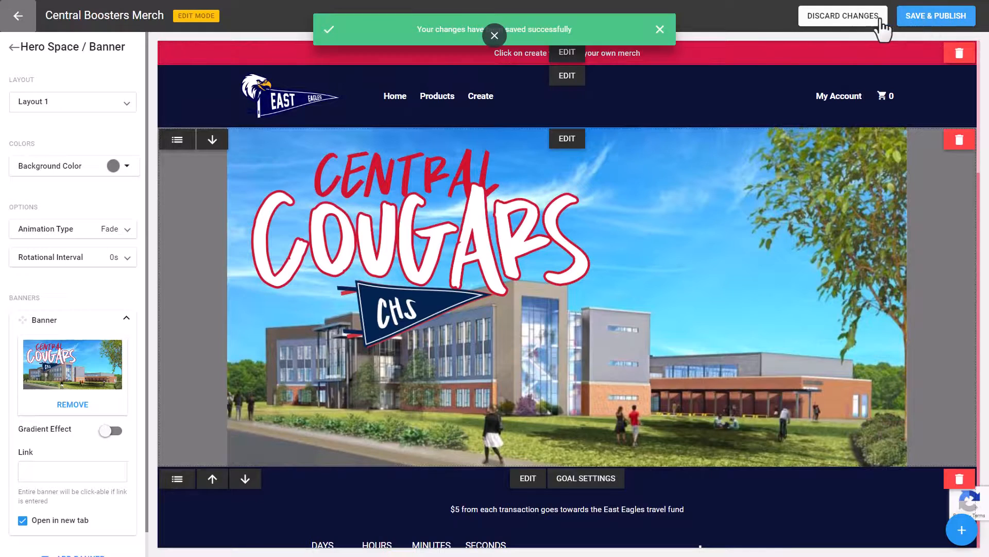
pyautogui.click(18, 16)
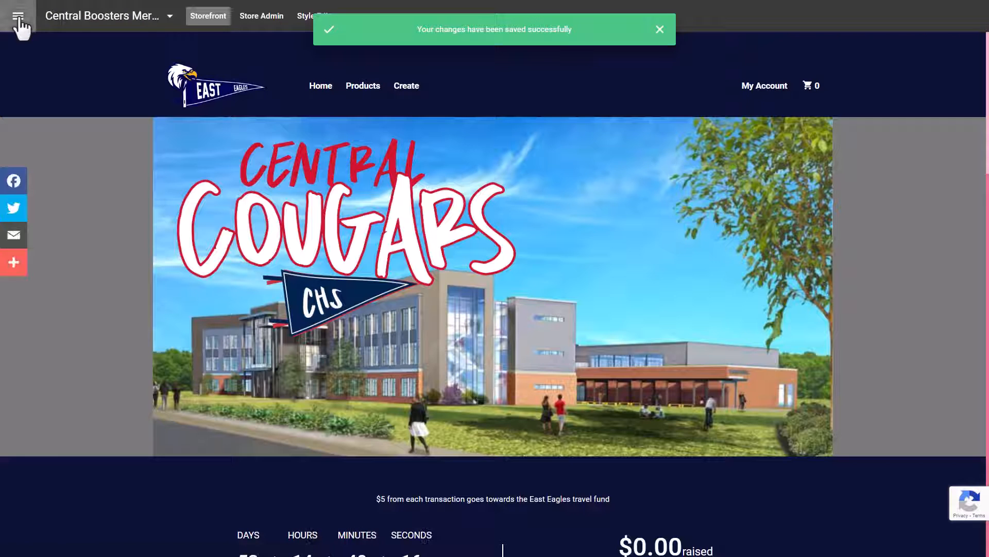
# Step: In the store branding settings, replace the logo with Central Cougars Pennant Logo PNG and the icon with the red cougar head, and publish
pyautogui.click(261, 23)
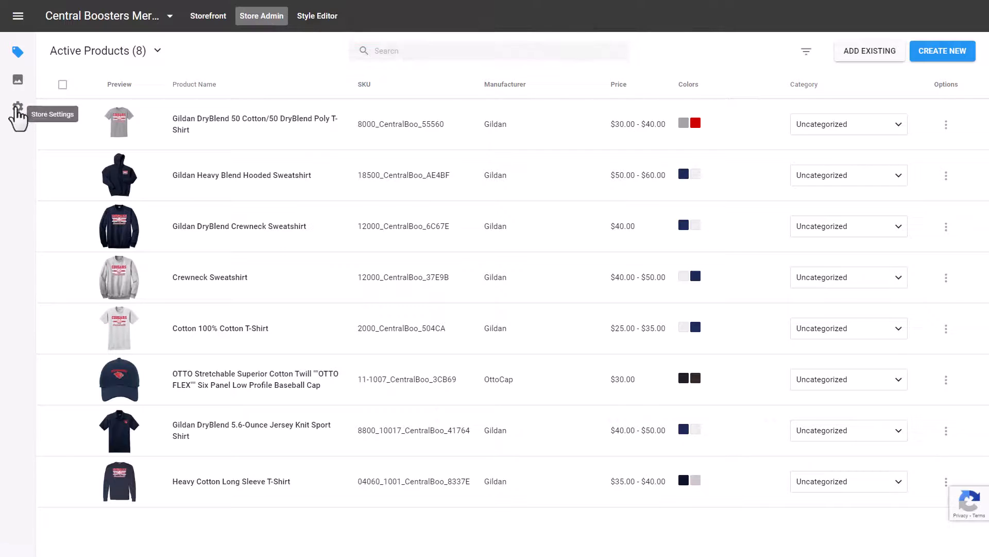
pyautogui.click(18, 108)
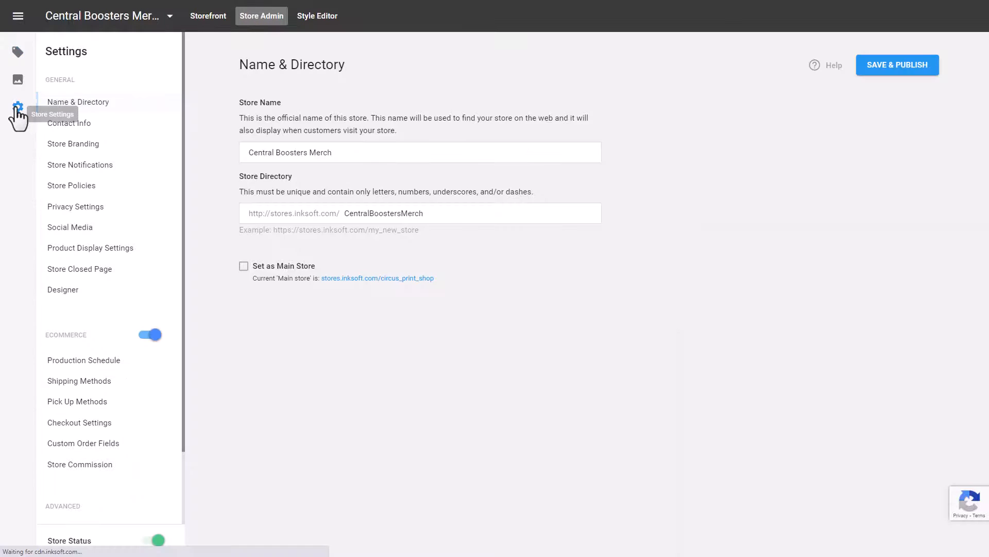
pyautogui.click(92, 146)
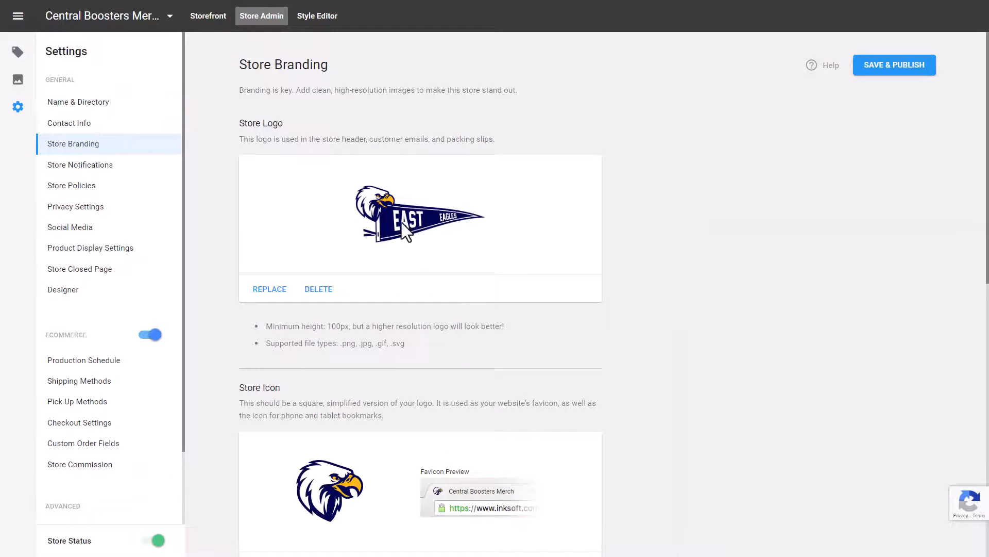
pyautogui.click(268, 290)
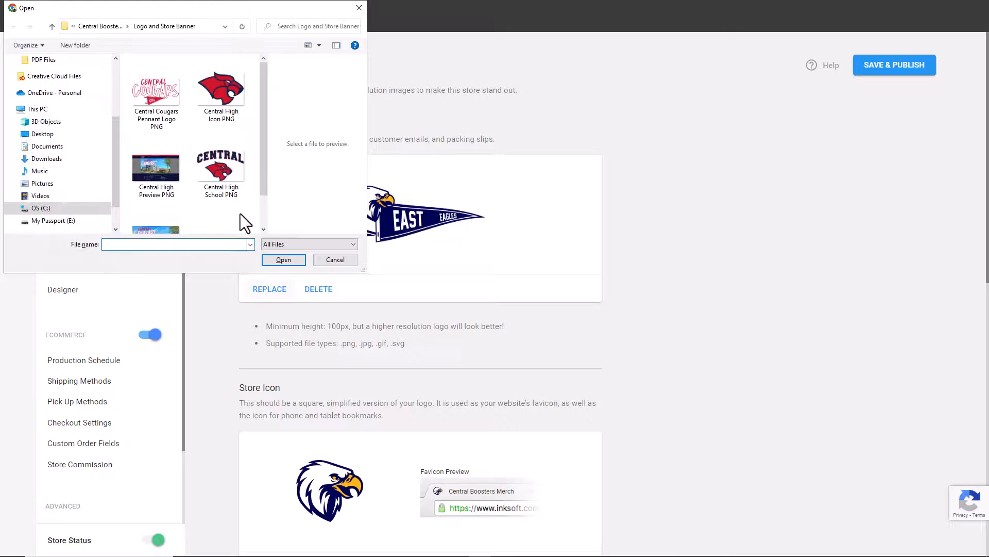
pyautogui.click(161, 74)
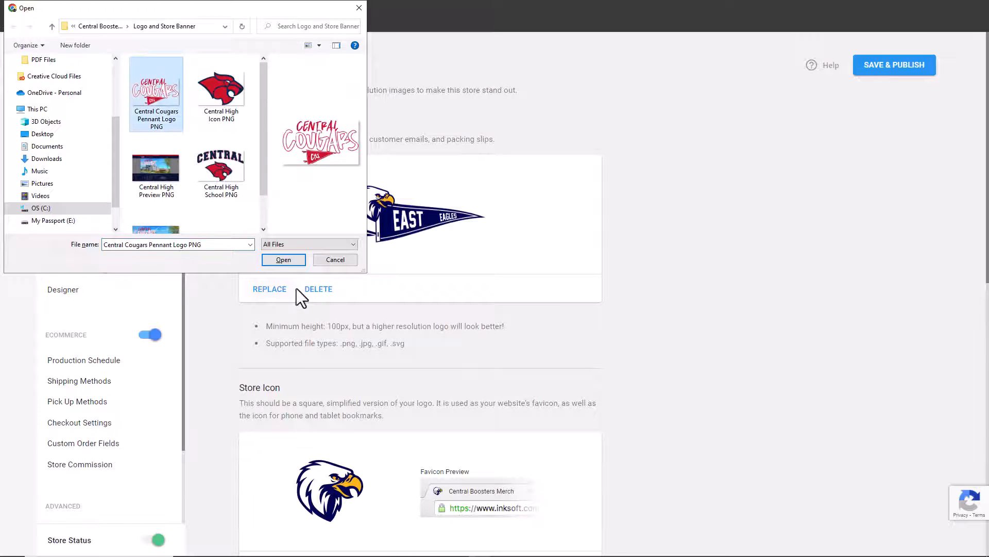
pyautogui.press('Return')
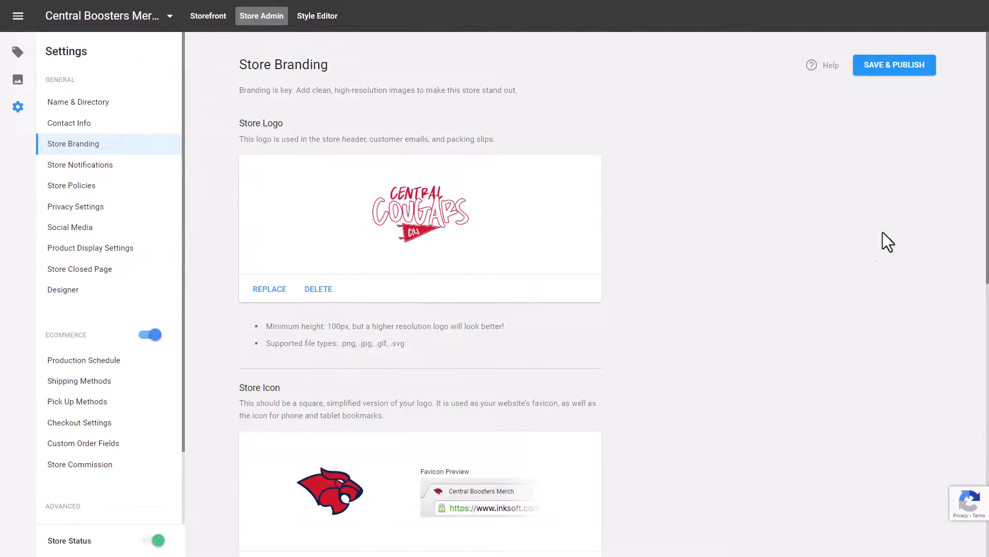
pyautogui.click(909, 68)
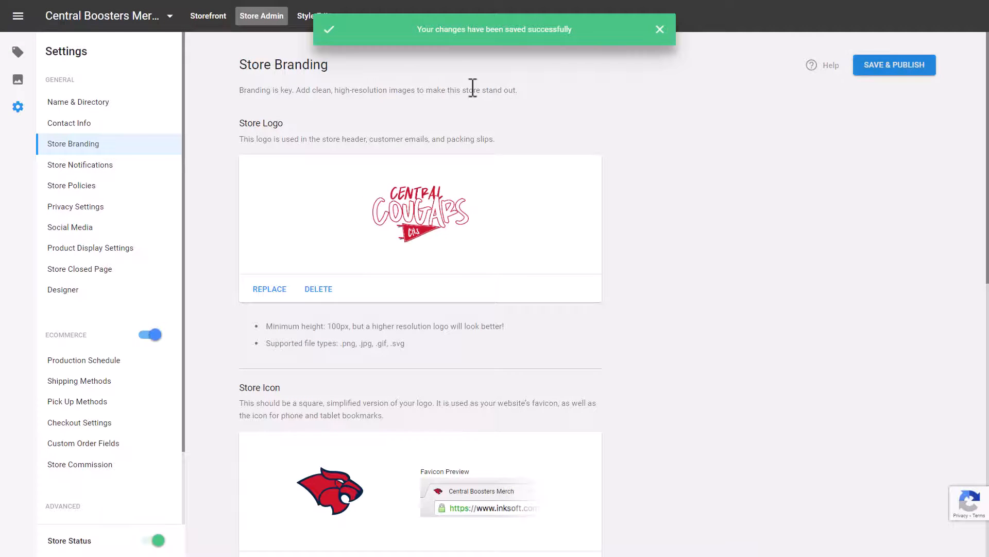
# Step: Review the rebranded storefront, then examine its banner, fundraising goal and Featured Products sections in the style editor
pyautogui.click(206, 18)
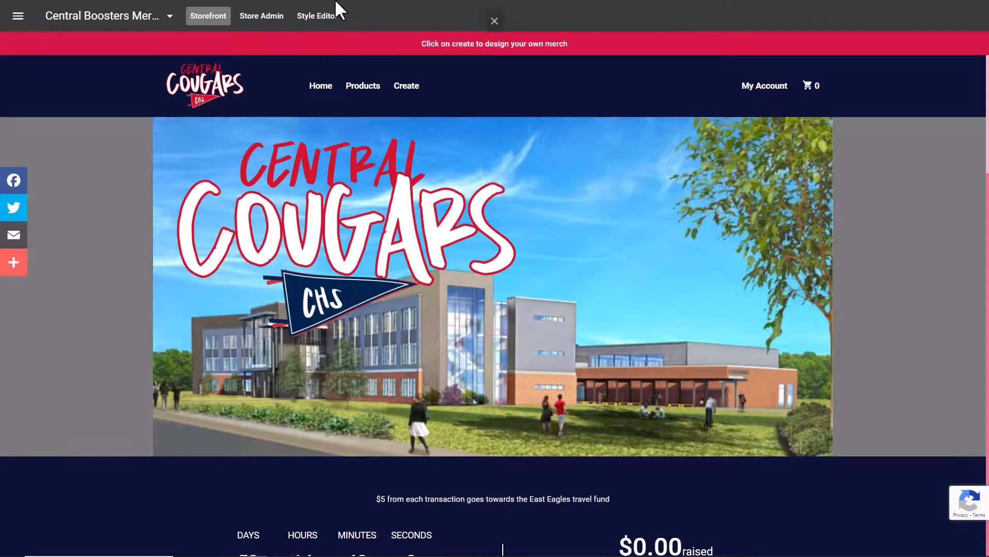
pyautogui.click(323, 14)
pyautogui.scroll(-5, 666, 259)
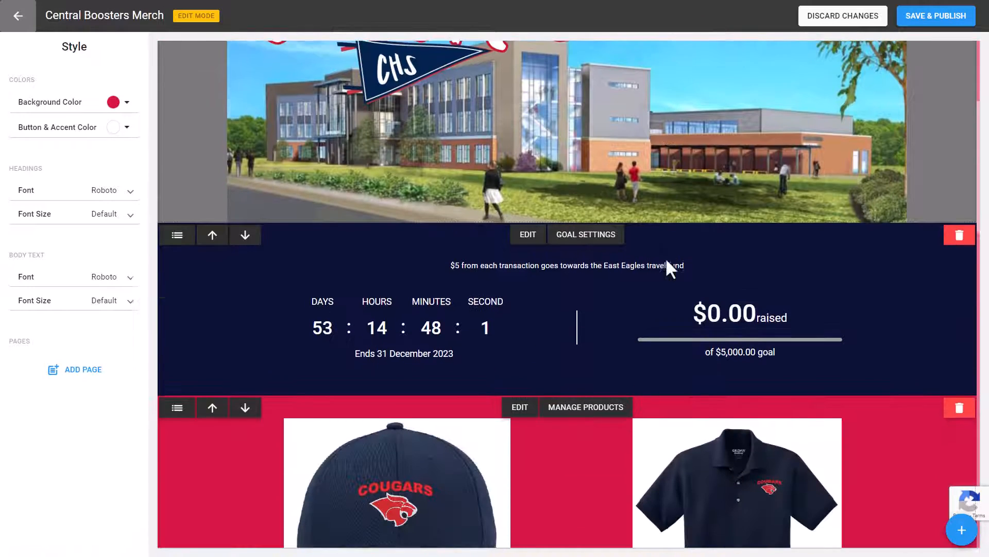
pyautogui.click(958, 534)
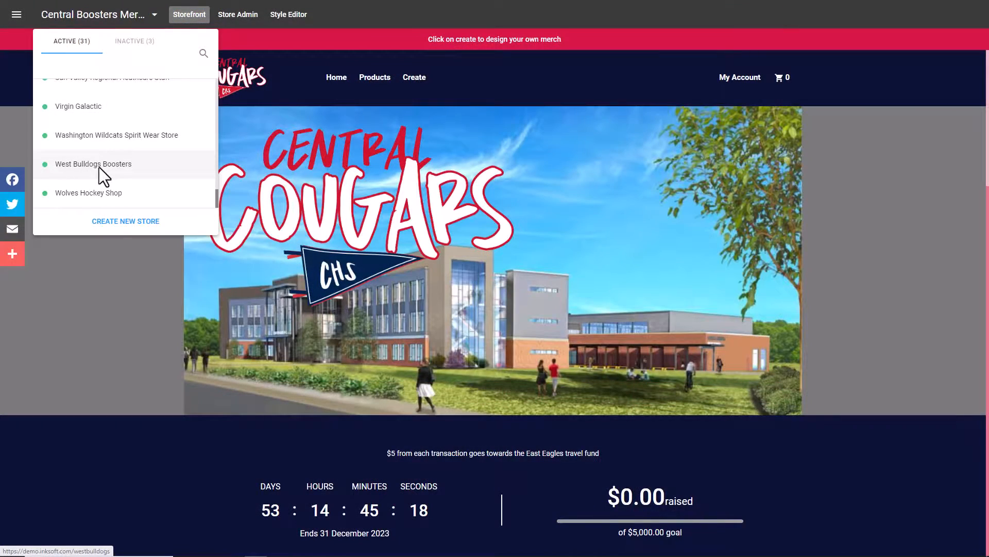
# Step: Switch to the West Bulldogs Boosters store and look through its storefront
pyautogui.click(124, 165)
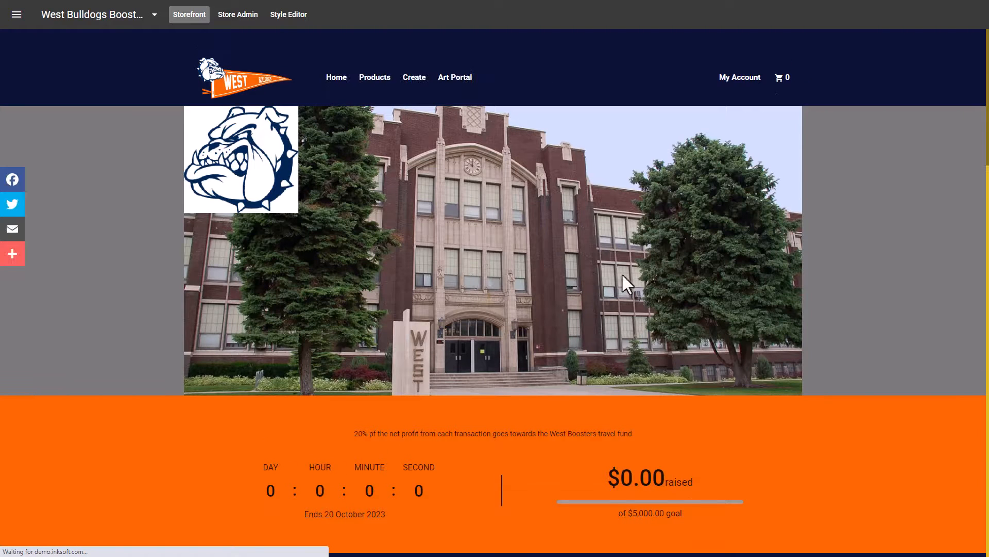
pyautogui.scroll(-6, 634, 281)
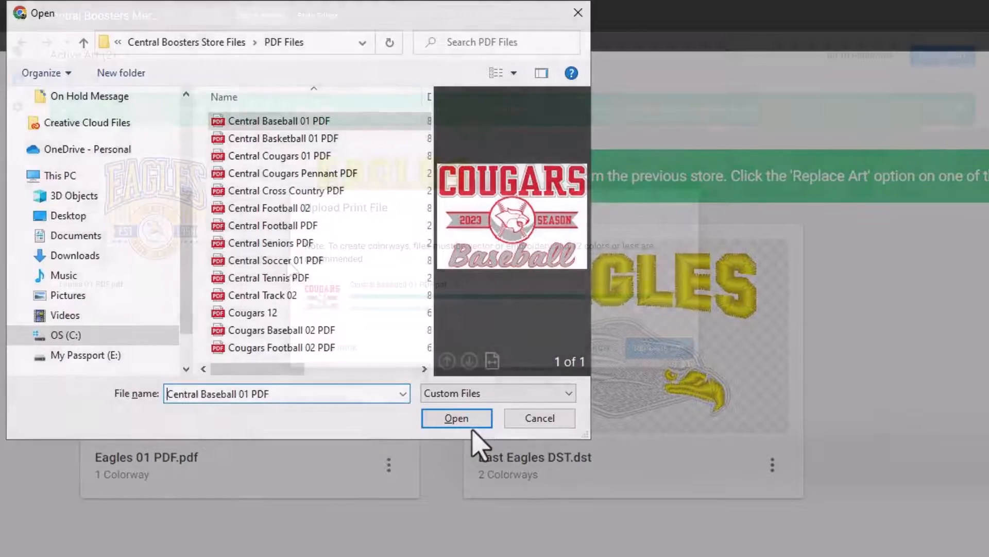
# Step: Replace the Eagles 01 PDF art in the Central Boosters Merch store with Central Baseball 01 PDF
pyautogui.click(457, 418)
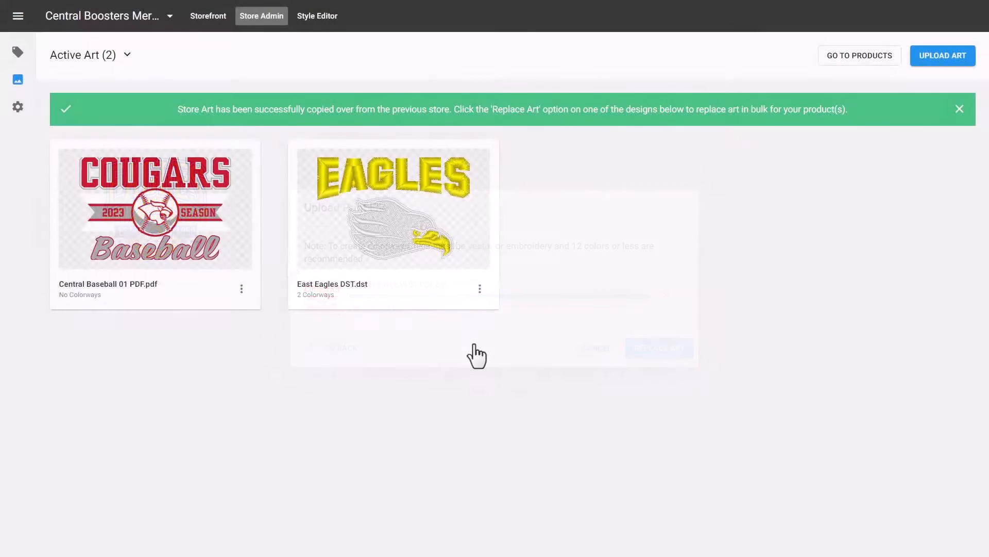